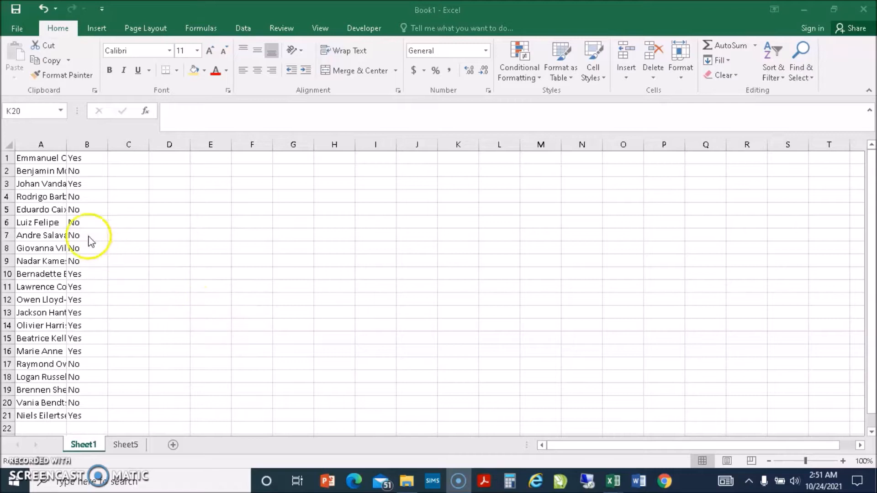
Inspect the names and Yes/No answers by selecting cells in A5–A10 and B7–B10.
{"action": "left_click", "coordinate": [57, 223]}
{"action": "left_click", "coordinate": [48, 247]}
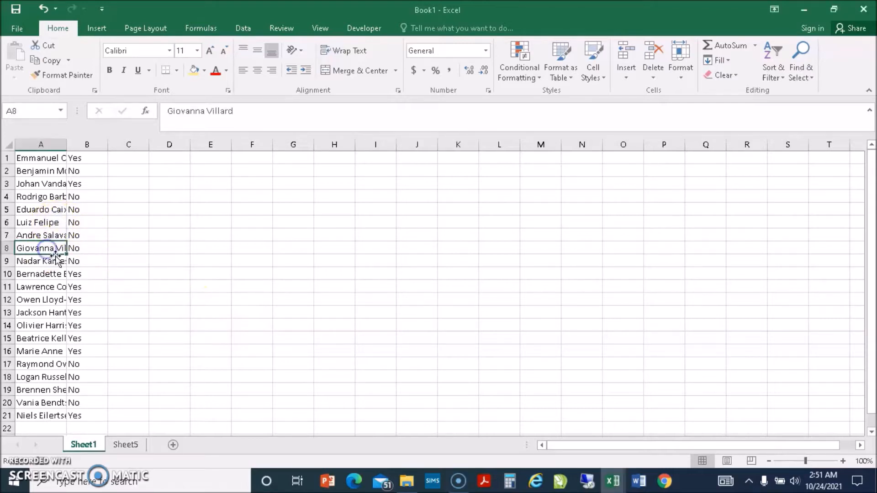
{"action": "left_click", "coordinate": [77, 260]}
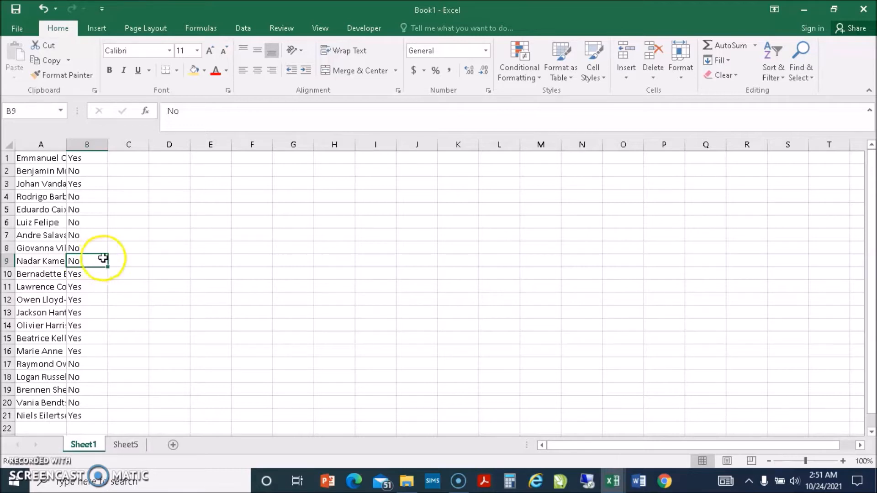
{"action": "left_click", "coordinate": [51, 222]}
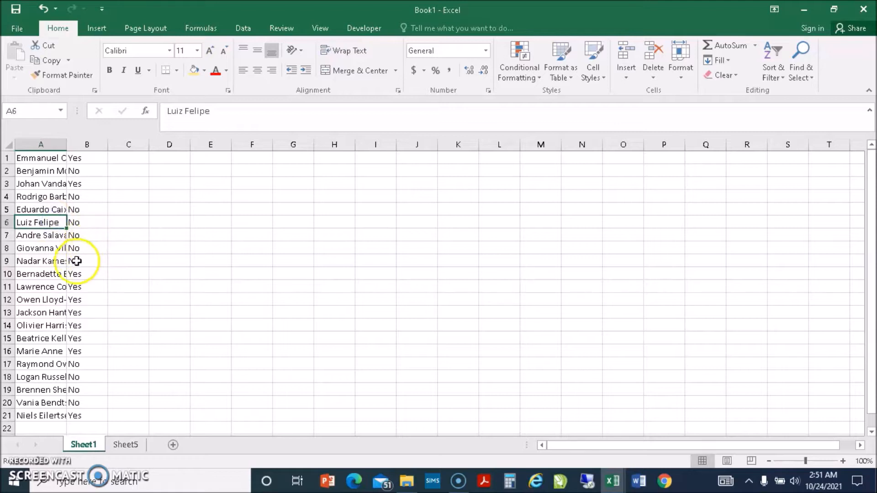
{"action": "left_click", "coordinate": [55, 276]}
{"action": "left_click", "coordinate": [73, 277]}
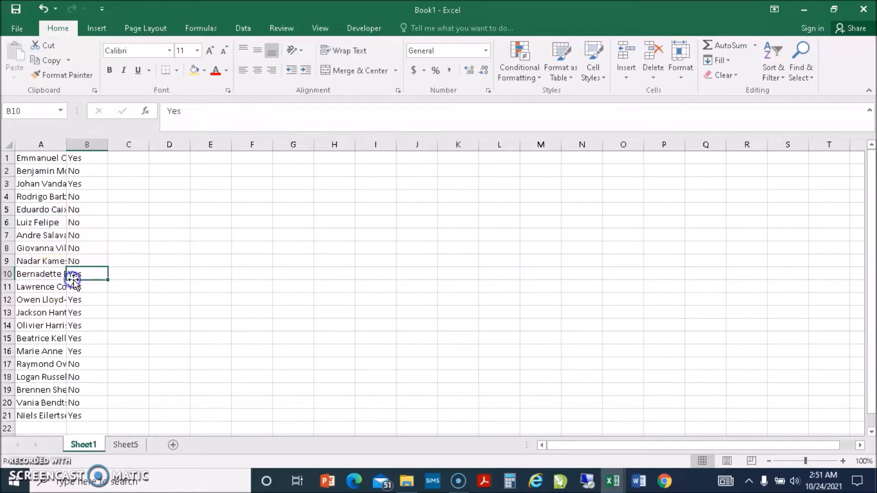
{"action": "left_click", "coordinate": [71, 235]}
{"action": "left_click", "coordinate": [48, 212]}
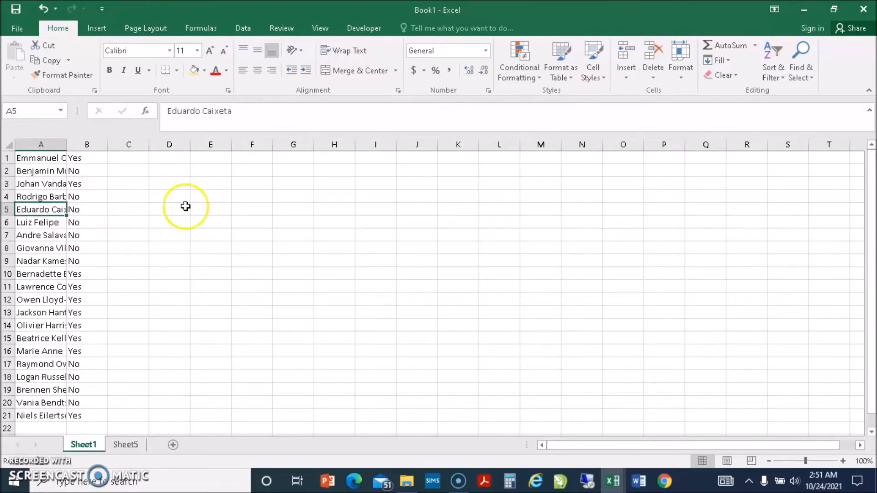
{"action": "left_click", "coordinate": [230, 243]}
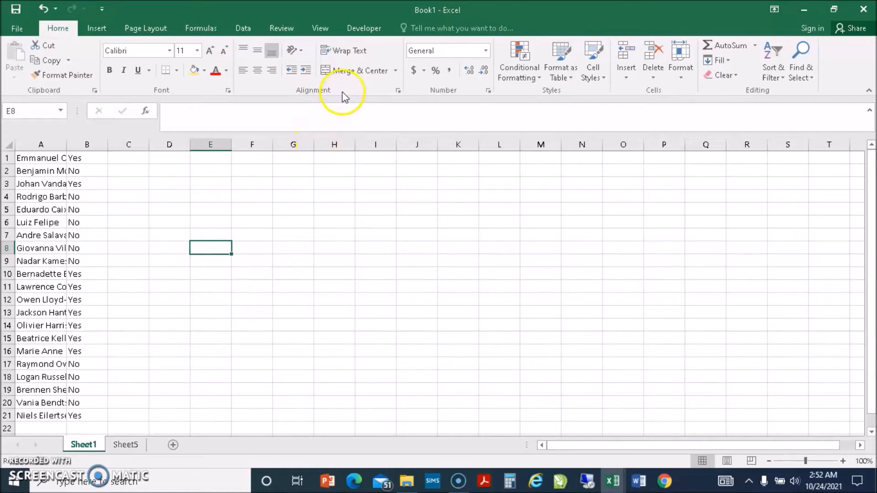
Cycle through the Developer, View, Review, Data and Formulas tabs, ending on Page Layout.
{"action": "left_click", "coordinate": [366, 29]}
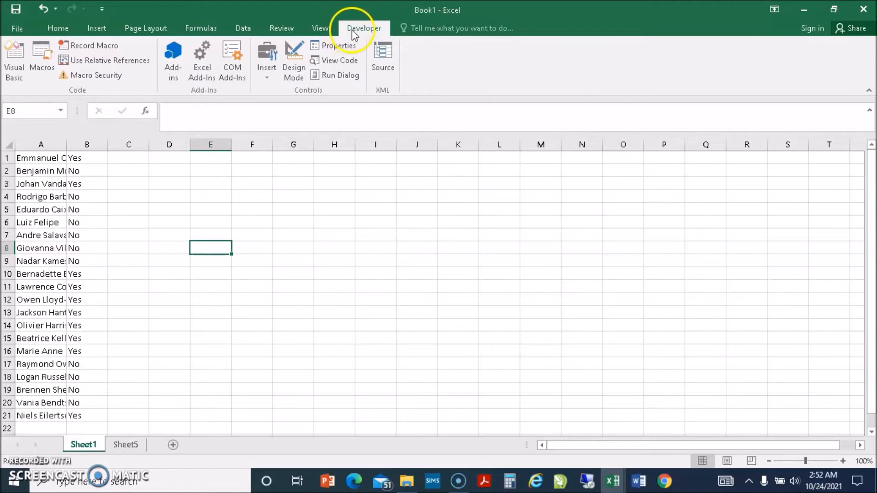
{"action": "left_click", "coordinate": [314, 29]}
{"action": "left_click", "coordinate": [283, 28]}
{"action": "left_click", "coordinate": [243, 30]}
{"action": "left_click", "coordinate": [212, 30]}
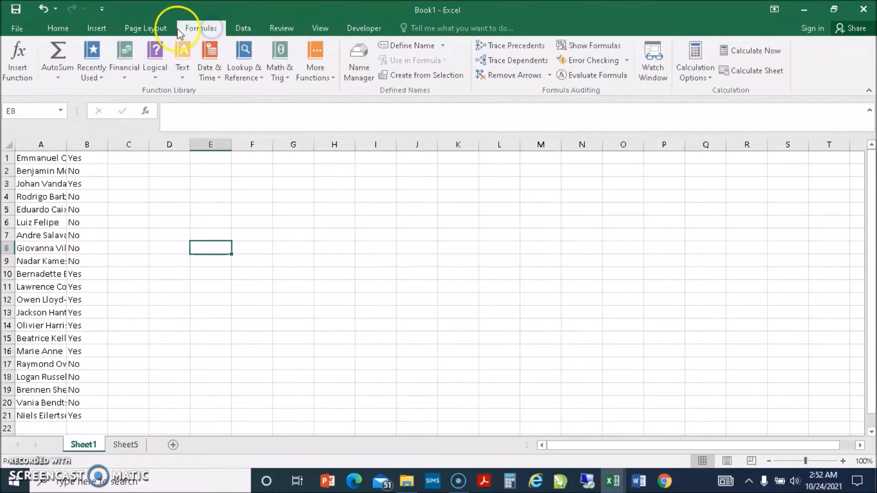
{"action": "left_click", "coordinate": [161, 28]}
{"action": "left_click", "coordinate": [199, 31]}
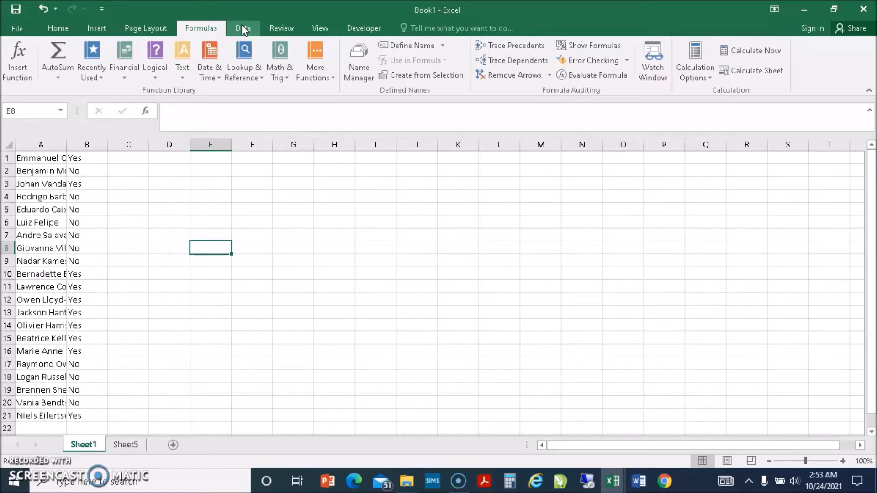
{"action": "left_click", "coordinate": [364, 29]}
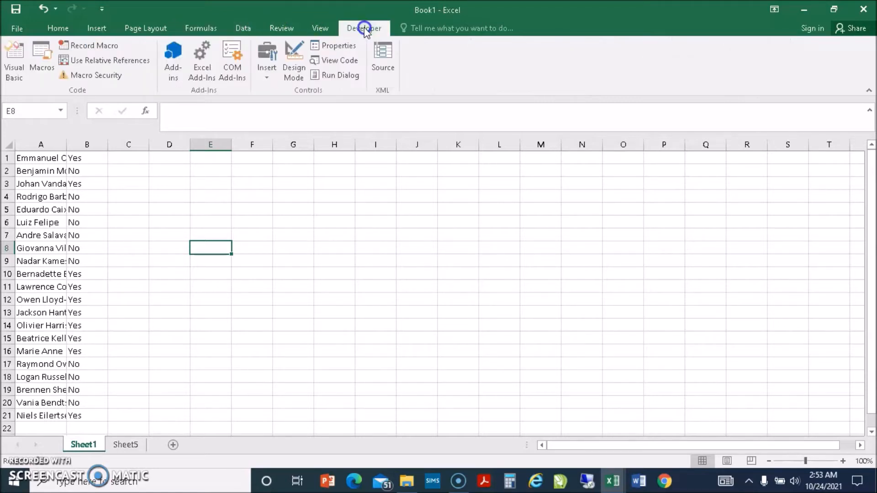
{"action": "left_click", "coordinate": [202, 28]}
{"action": "left_click", "coordinate": [146, 29]}
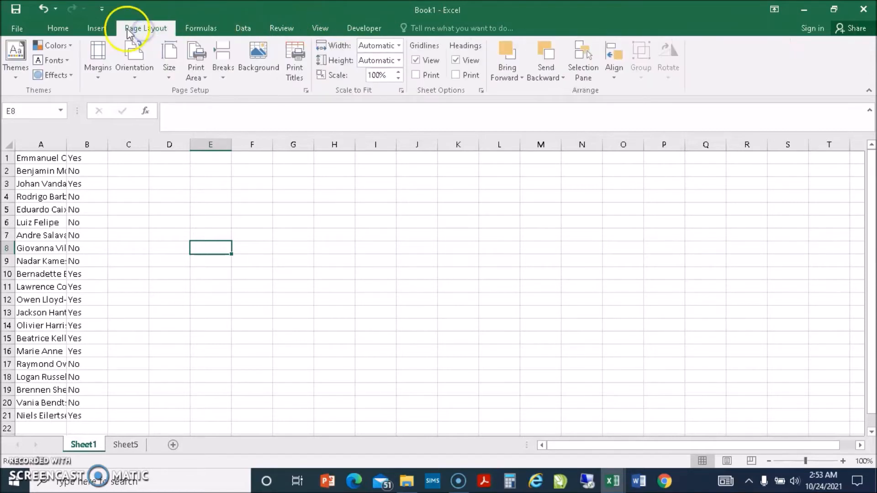
Hide the Developer tab via Customize the Ribbon in Excel Options.
{"action": "right_click", "coordinate": [205, 29]}
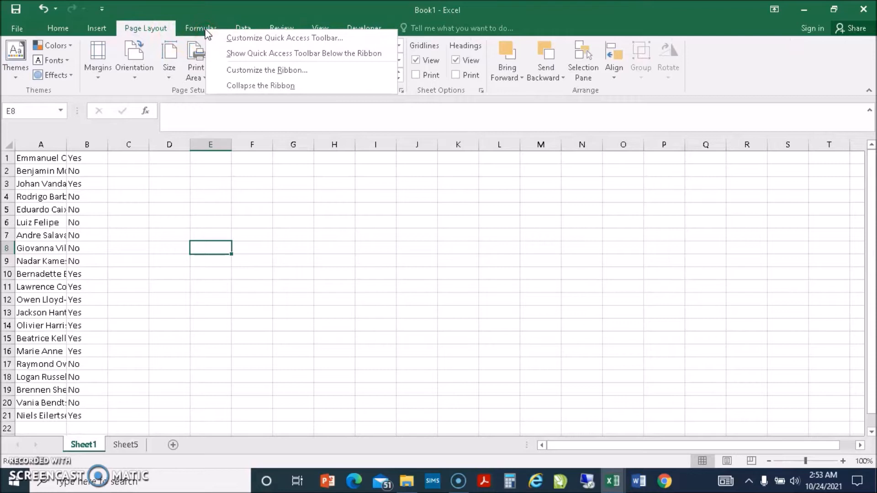
{"action": "left_click", "coordinate": [234, 71]}
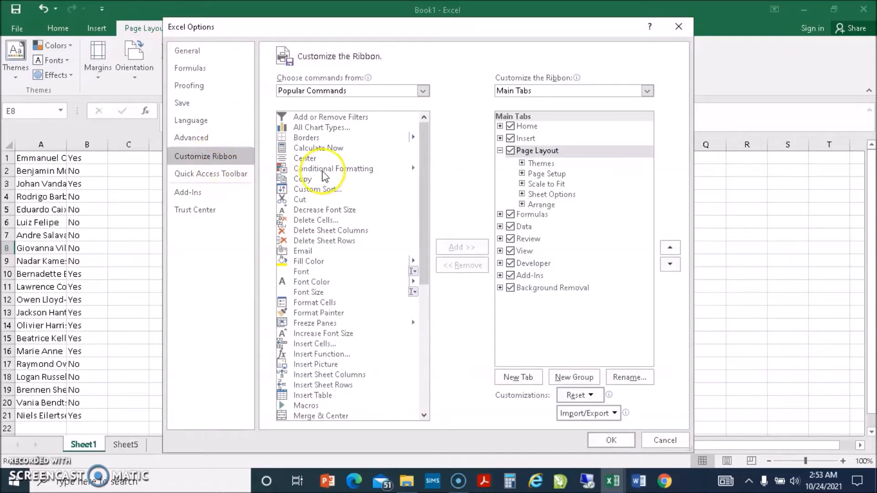
{"action": "left_click", "coordinate": [511, 264]}
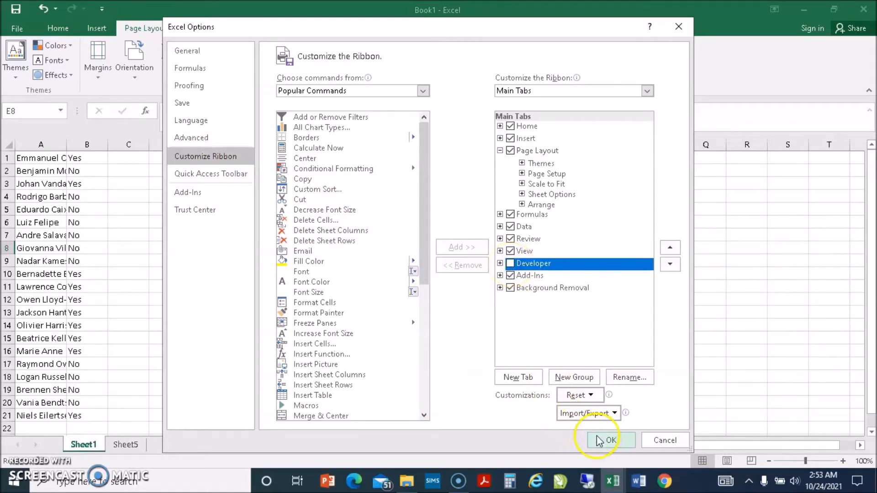
{"action": "left_click", "coordinate": [610, 441]}
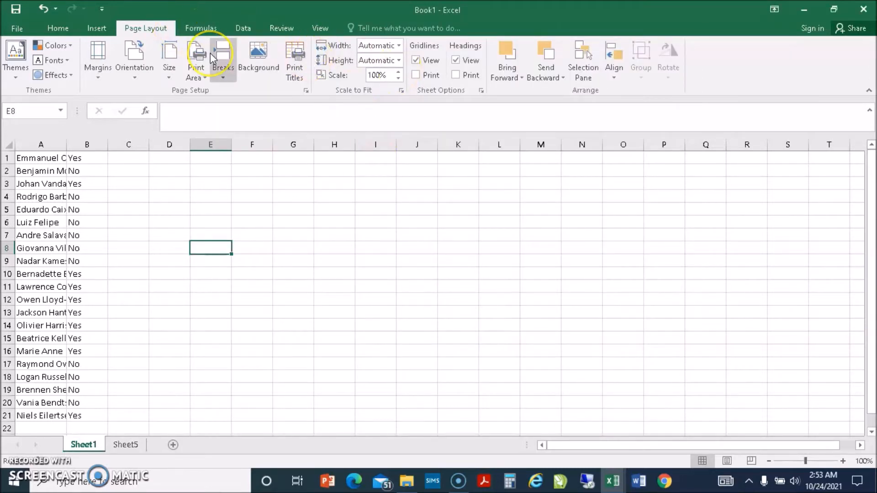
Re-enable the Developer tab in Customize the Ribbon and confirm with OK.
{"action": "left_click", "coordinate": [96, 27]}
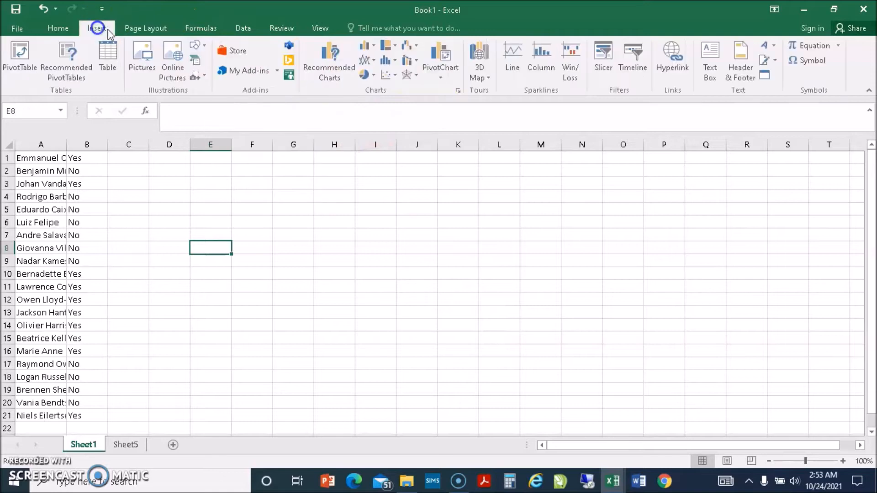
{"action": "left_click", "coordinate": [201, 29]}
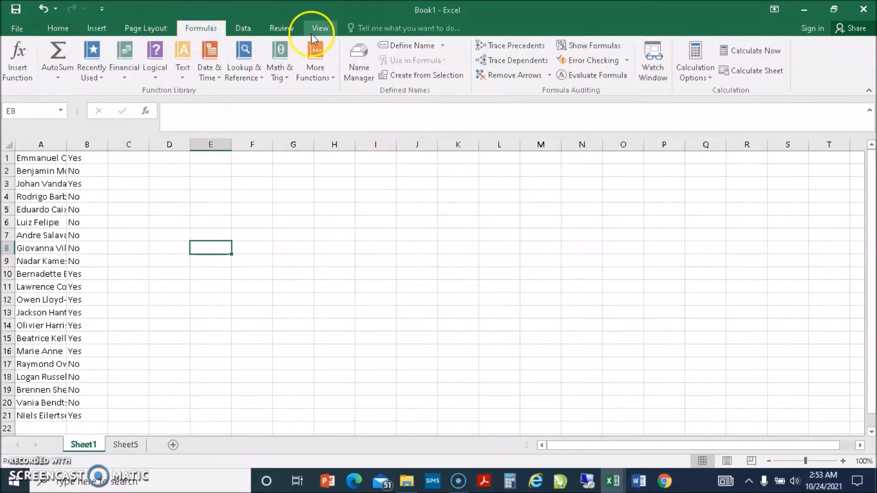
{"action": "right_click", "coordinate": [100, 30]}
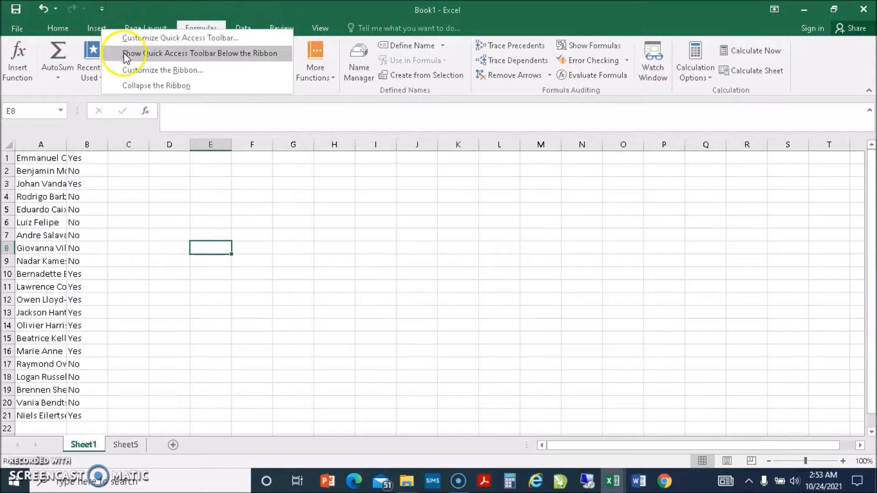
{"action": "left_click", "coordinate": [127, 72]}
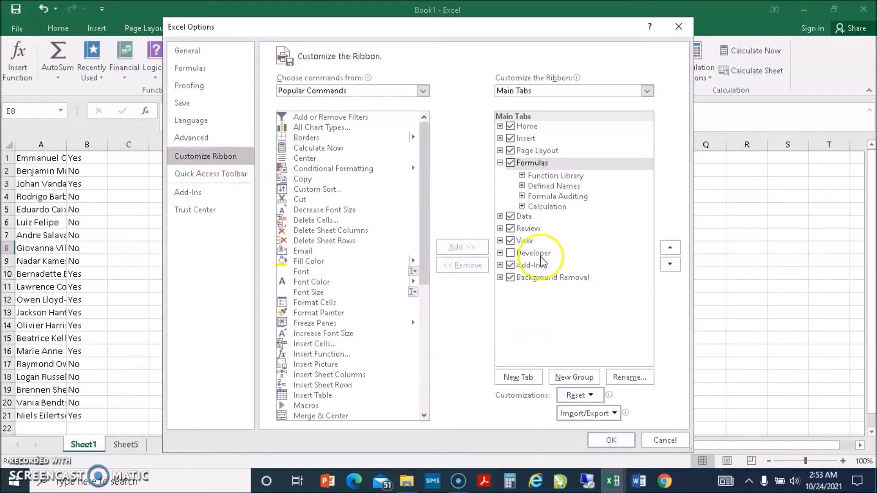
{"action": "left_click", "coordinate": [511, 254]}
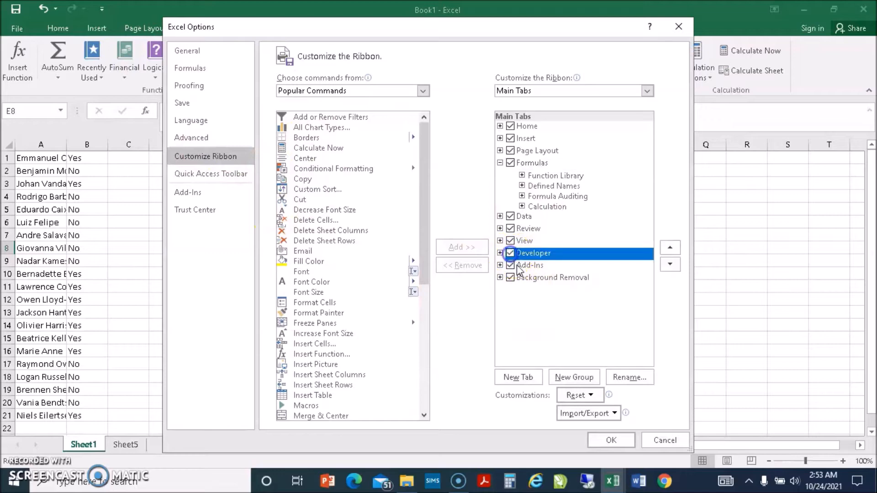
{"action": "left_click", "coordinate": [612, 441]}
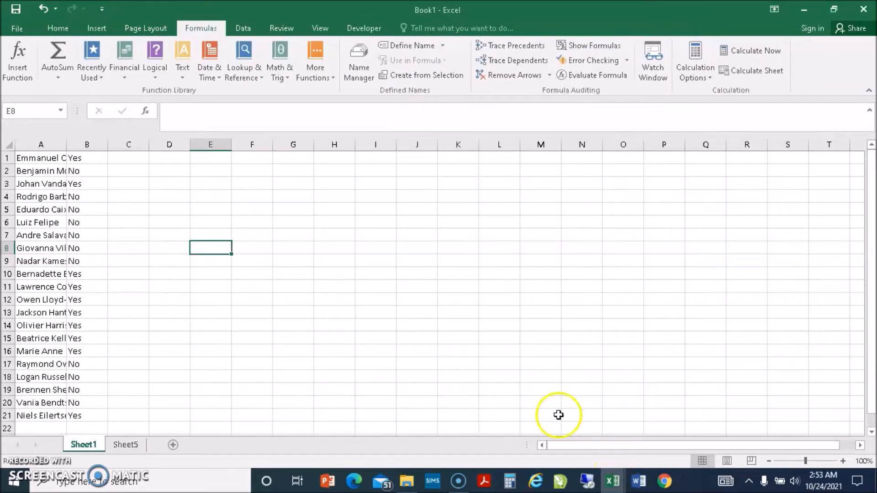
Open Record Macro from the Developer tab, showing the proposed name Macro4.
{"action": "left_click", "coordinate": [363, 28]}
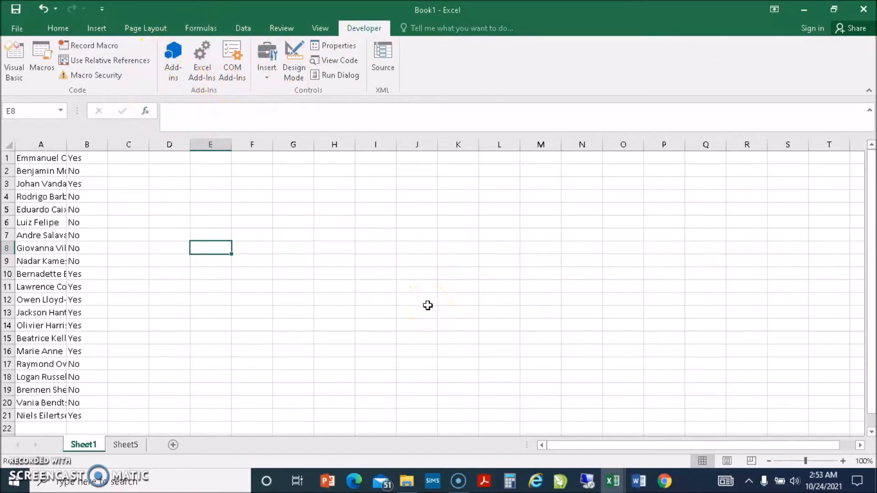
{"action": "left_click", "coordinate": [107, 48]}
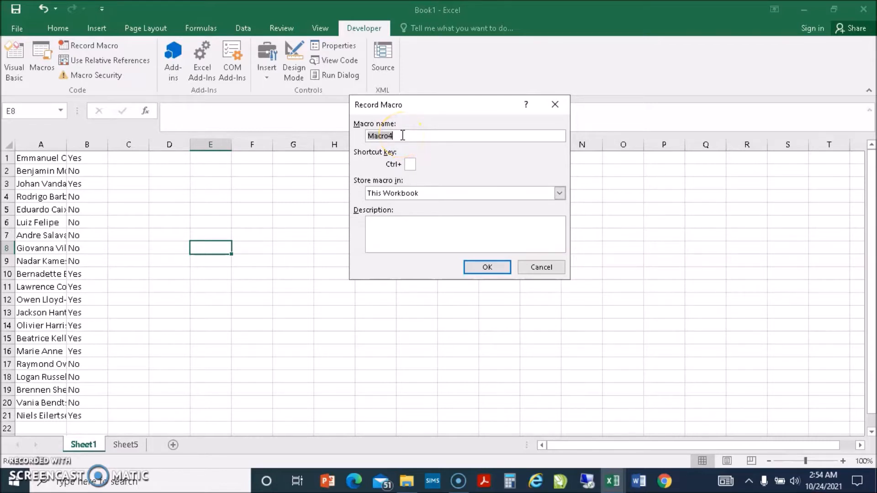
Replace Macro4 with the macro name Basics_Of_Macros, correcting the typo.
{"action": "type", "text": "Basics_Of_macrs"}
{"action": "key", "text": "BackSpace"}
{"action": "type", "text": "os"}
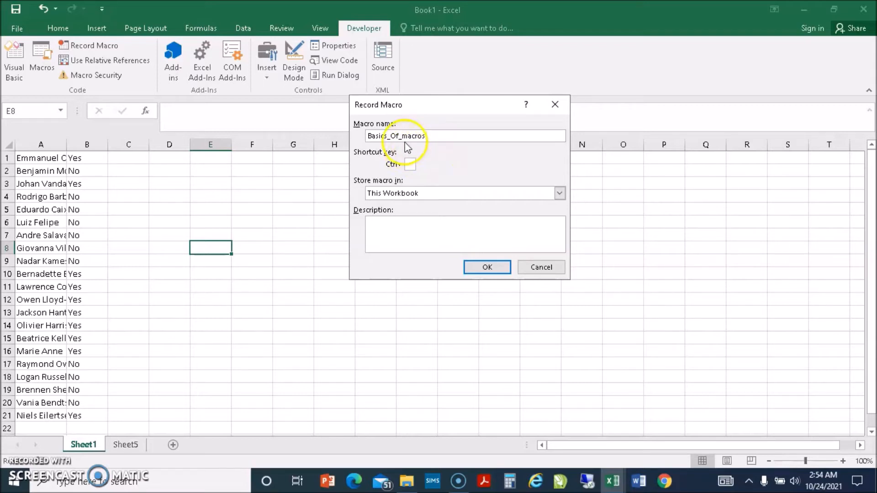
{"action": "left_click", "coordinate": [405, 137]}
{"action": "left_click", "coordinate": [452, 139]}
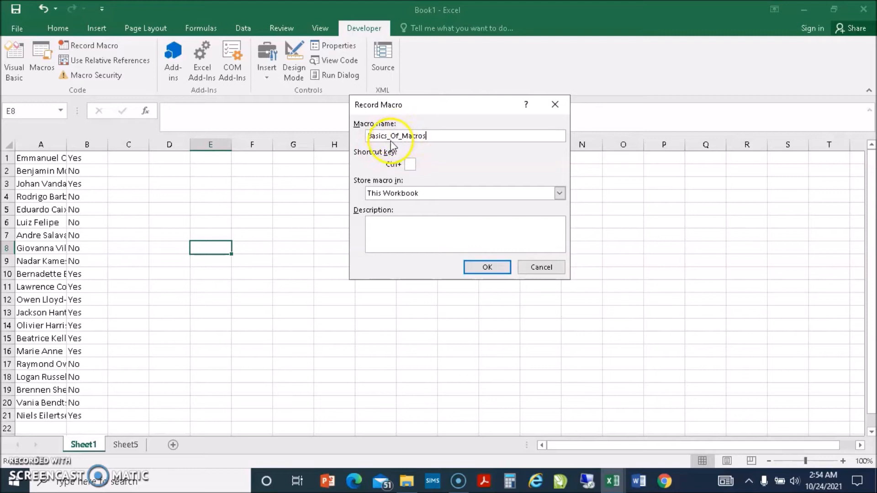
{"action": "left_click", "coordinate": [411, 164]}
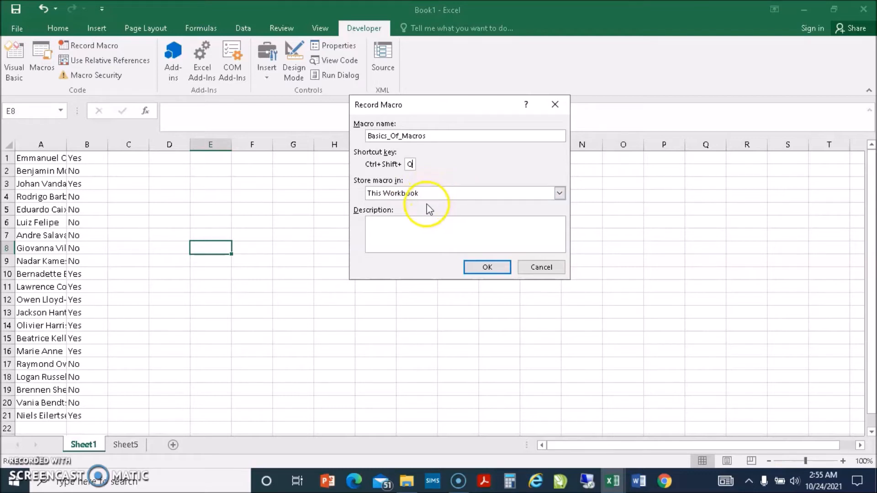
Confirm shortcut Ctrl+Shift+Q stored in This Workbook and start recording Basics_Of_Macros.
{"action": "left_click", "coordinate": [412, 225]}
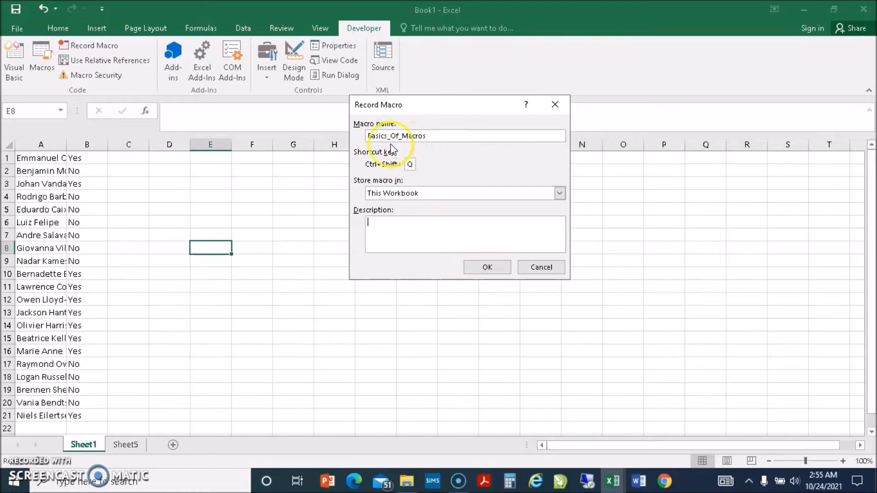
{"action": "left_click", "coordinate": [486, 267]}
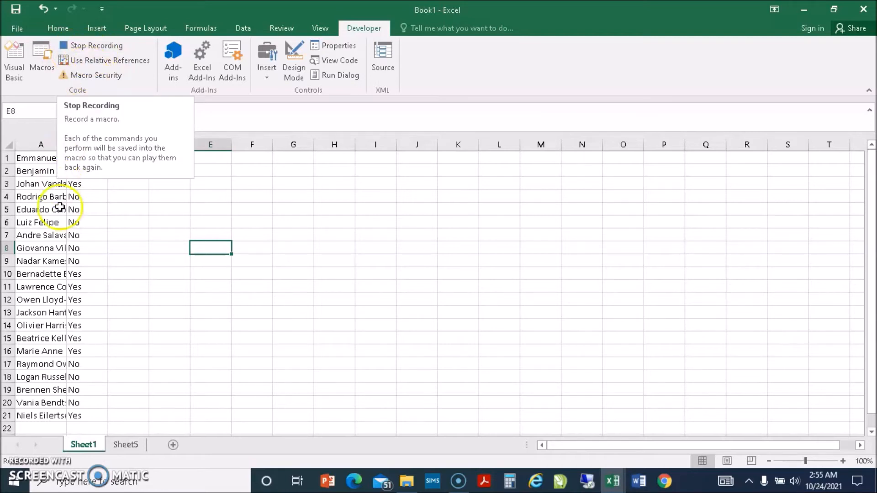
Widen column A to fit the names and insert a blank row above the list.
{"action": "left_click", "coordinate": [46, 235]}
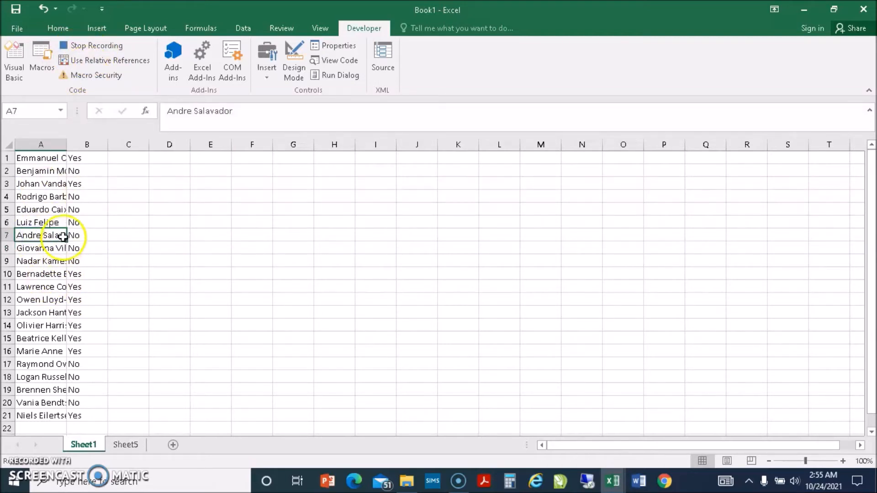
{"action": "double_click", "coordinate": [66, 142]}
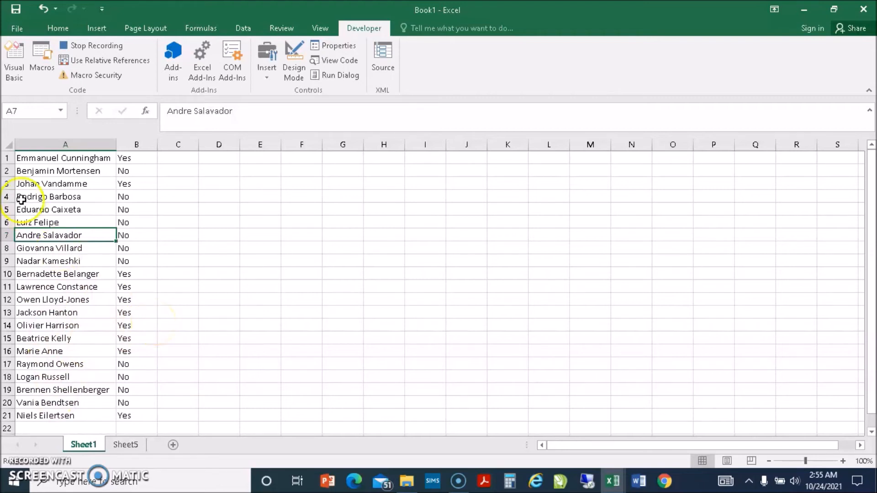
{"action": "left_click", "coordinate": [9, 157]}
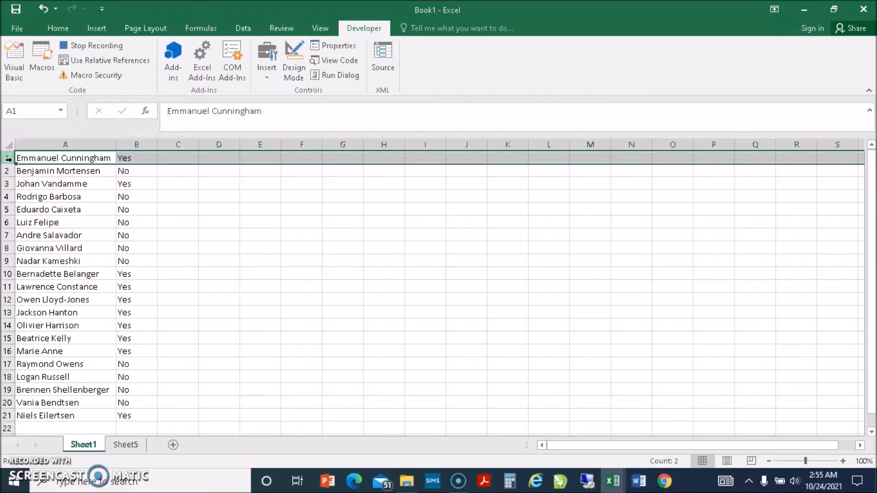
{"action": "right_click", "coordinate": [8, 158]}
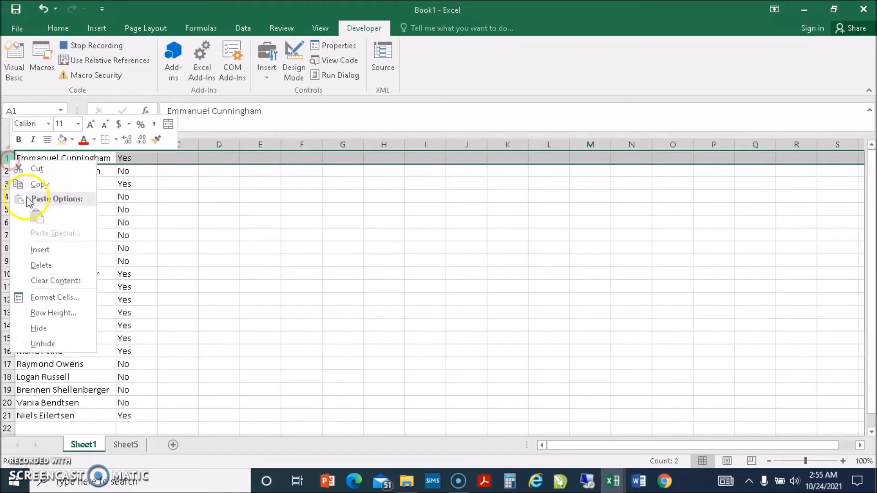
{"action": "left_click", "coordinate": [38, 251]}
{"action": "left_click_drag", "start_coordinate": [198, 276], "coordinate": [215, 276]}
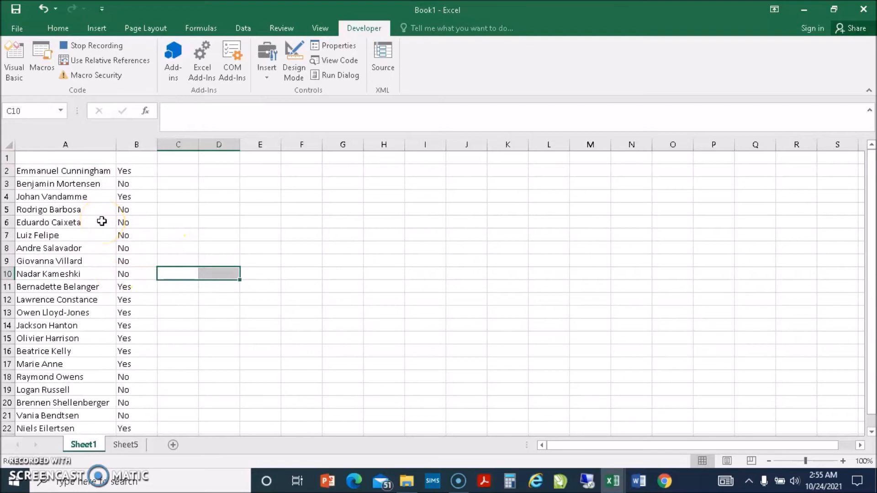
Insert an empty column B, shifting the Yes/No answers into column C.
{"action": "left_click", "coordinate": [137, 144]}
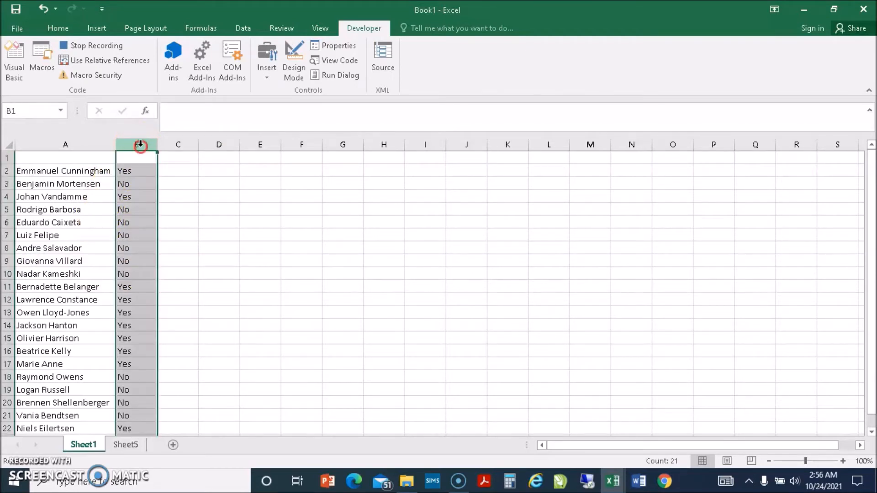
{"action": "right_click", "coordinate": [140, 145]}
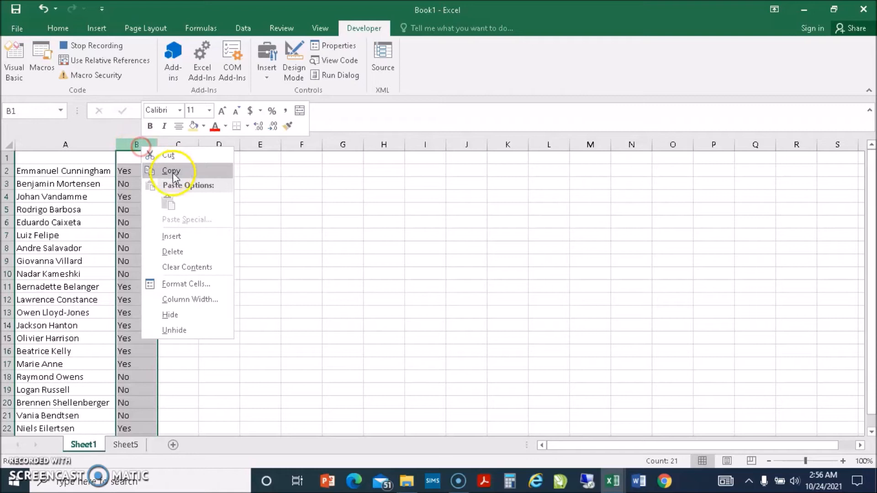
{"action": "left_click", "coordinate": [178, 239]}
{"action": "left_click", "coordinate": [157, 249]}
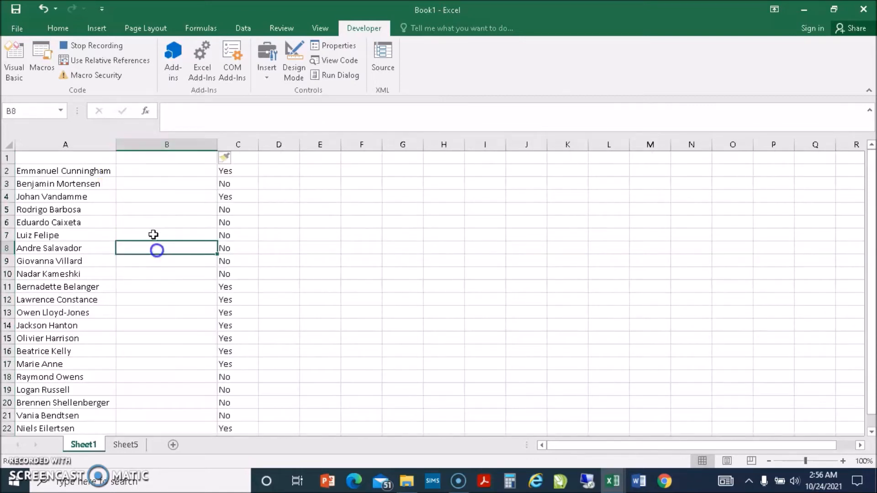
Enter headers First_Name in A1, Last_Name in B1 and Paid in C1.
{"action": "left_click", "coordinate": [72, 160]}
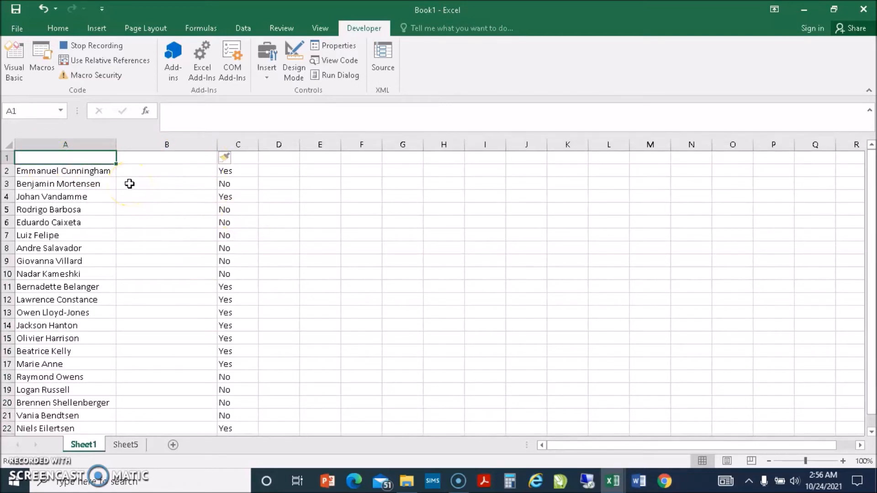
{"action": "type", "text": "lA"}
{"action": "key", "text": "BackSpace"}
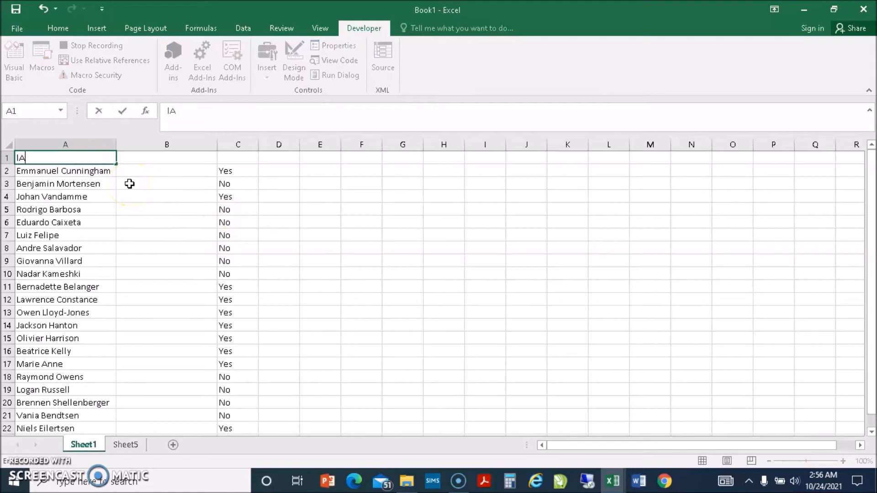
{"action": "type", "text": "las"}
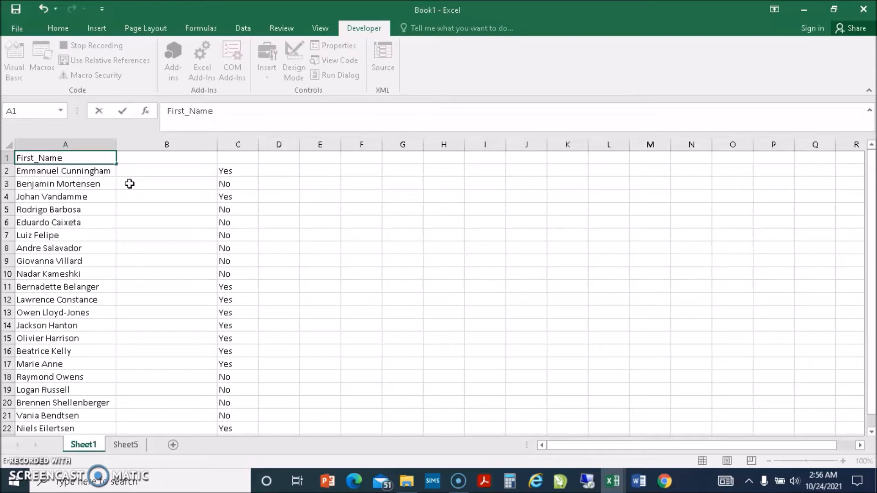
{"action": "left_click", "coordinate": [176, 157]}
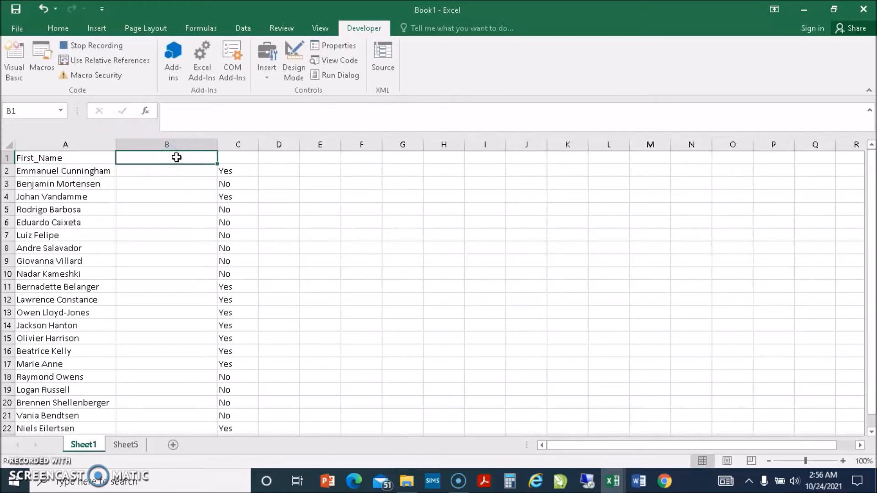
{"action": "type", "text": "Last_Name"}
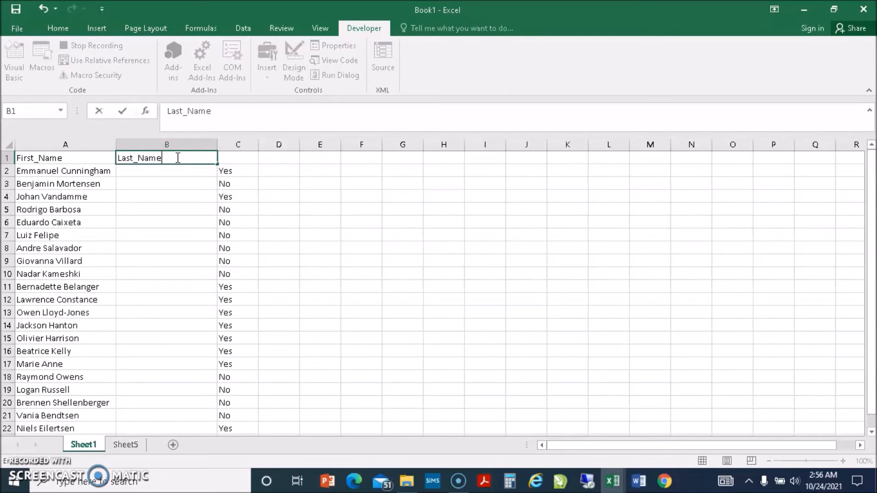
{"action": "left_click", "coordinate": [249, 160]}
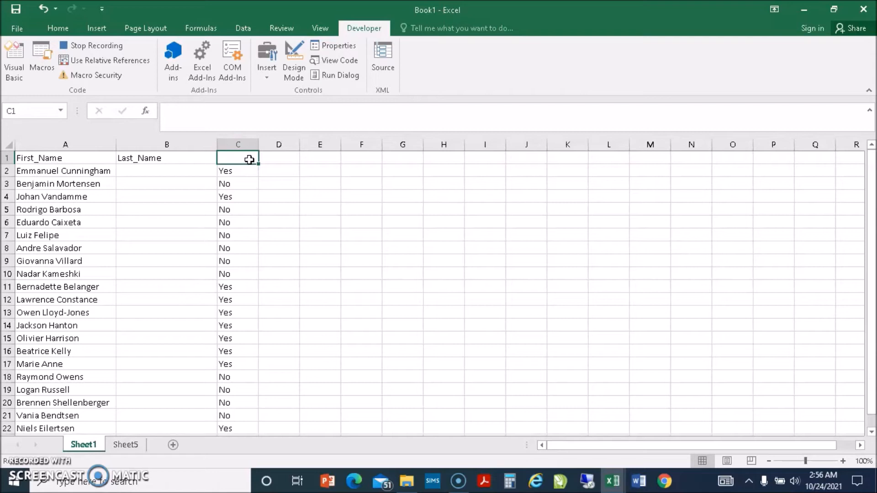
{"action": "type", "text": "Paid"}
Commit the Paid header and select cell B2 under Last_Name.
{"action": "left_click_drag", "start_coordinate": [309, 201], "coordinate": [320, 210]}
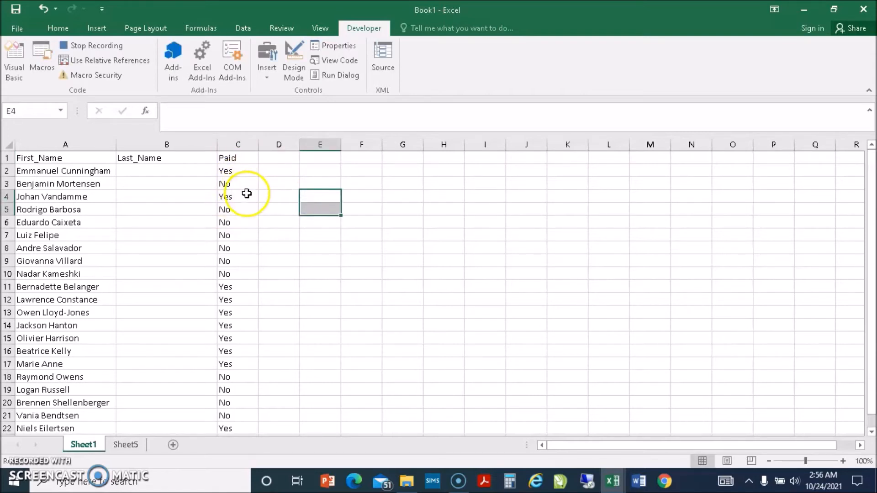
{"action": "left_click", "coordinate": [247, 194]}
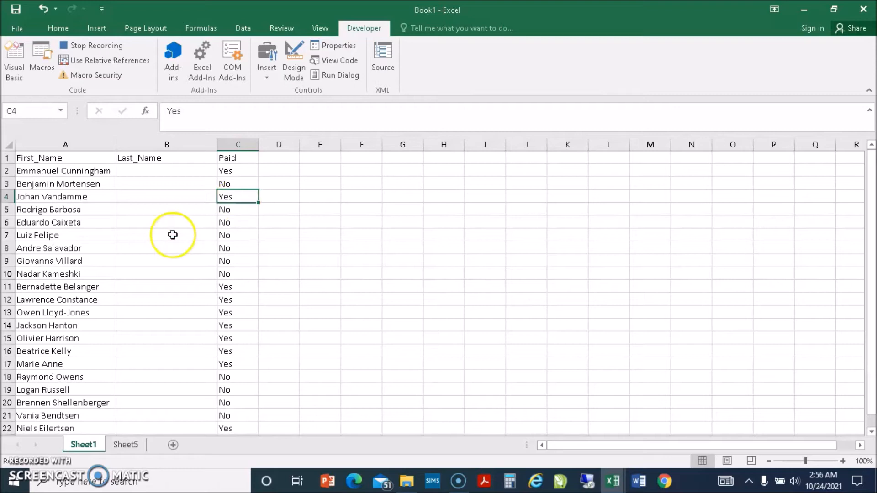
{"action": "left_click", "coordinate": [134, 247]}
{"action": "left_click", "coordinate": [167, 210]}
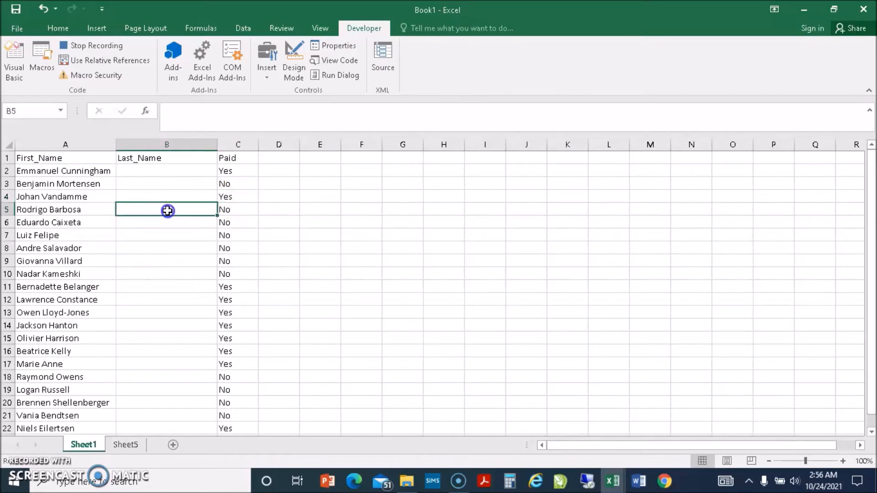
{"action": "left_click", "coordinate": [150, 171]}
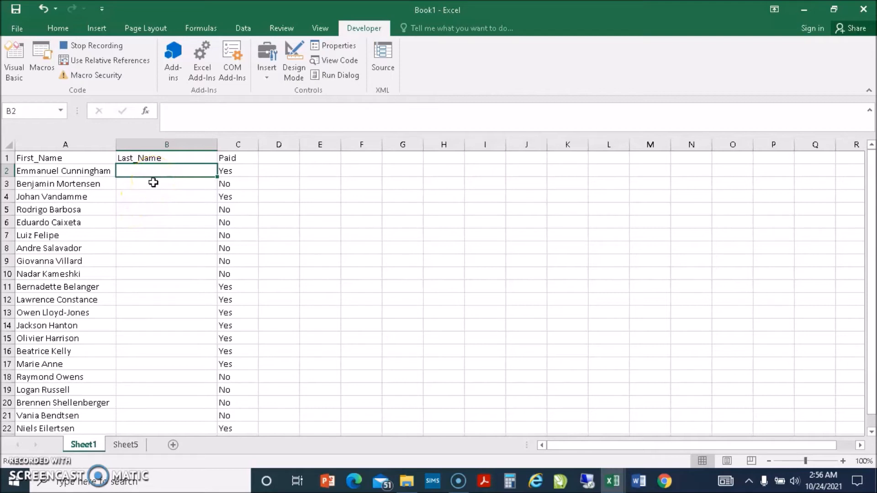
{"action": "left_click", "coordinate": [140, 171]}
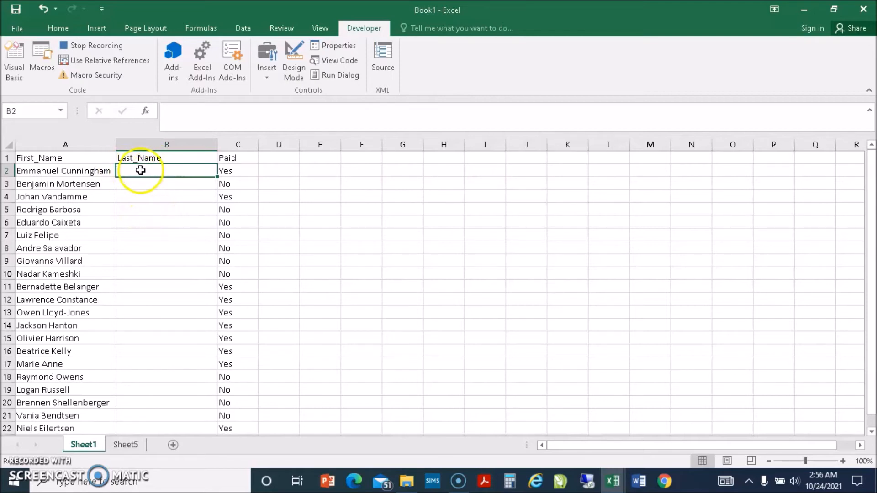
{"action": "left_click", "coordinate": [154, 196]}
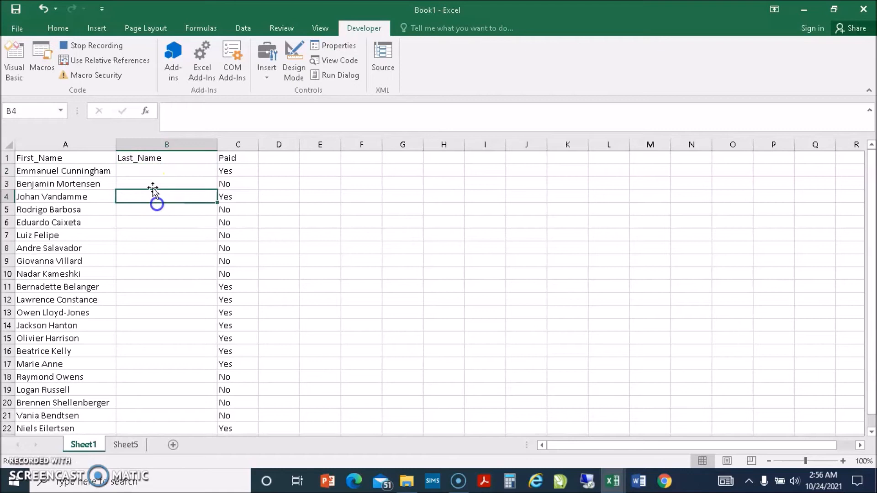
{"action": "left_click", "coordinate": [155, 171]}
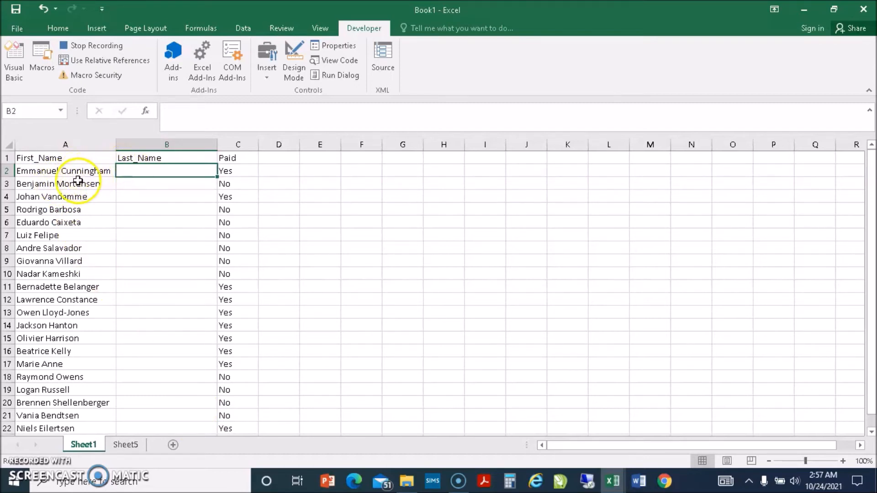
Split names in A2:A22 with Text to Columns, delimited on Space, into columns A and B.
{"action": "left_click_drag", "start_coordinate": [60, 172], "coordinate": [69, 403]}
{"action": "scroll", "coordinate": [146, 298], "scroll_direction": "up", "scroll_amount": 1}
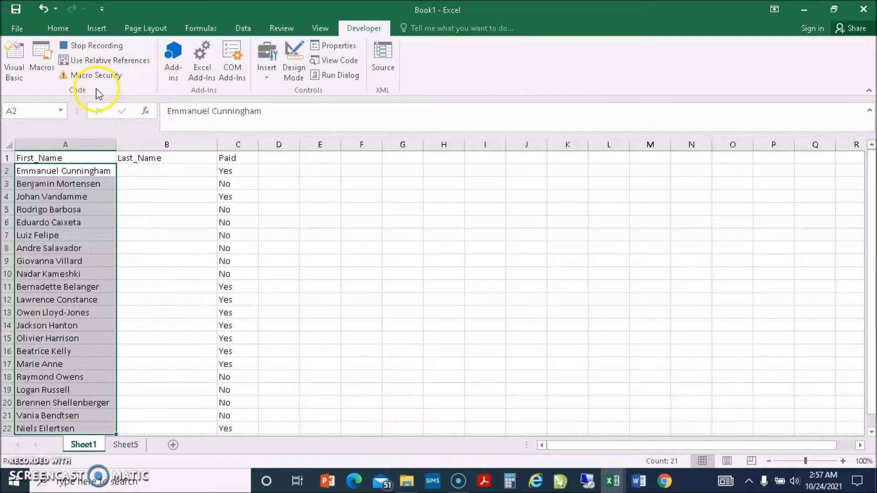
{"action": "left_click", "coordinate": [242, 29]}
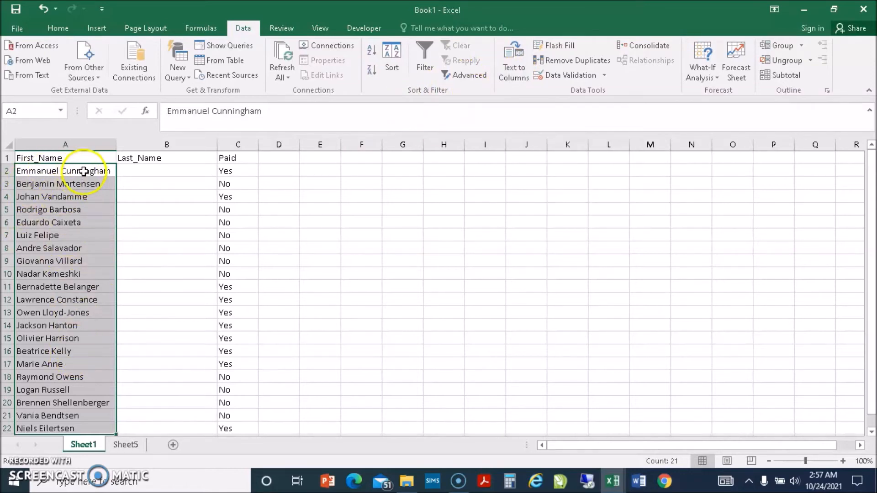
{"action": "left_click", "coordinate": [503, 68]}
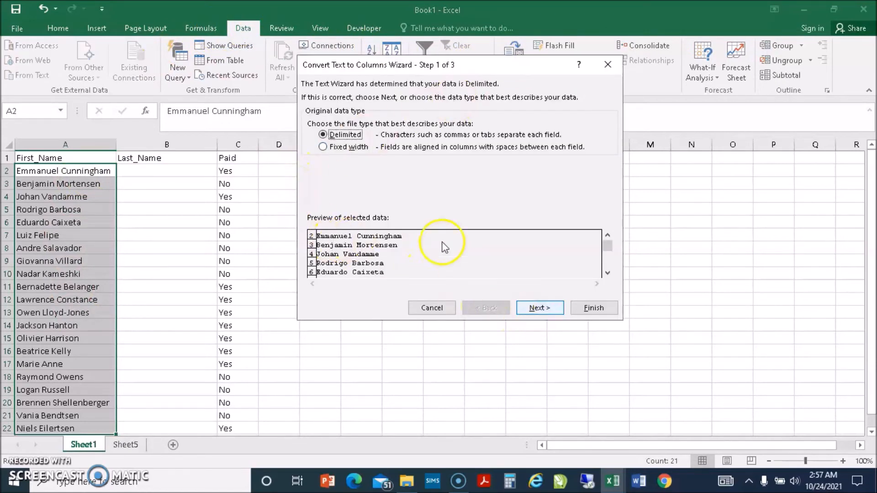
{"action": "left_click", "coordinate": [538, 307]}
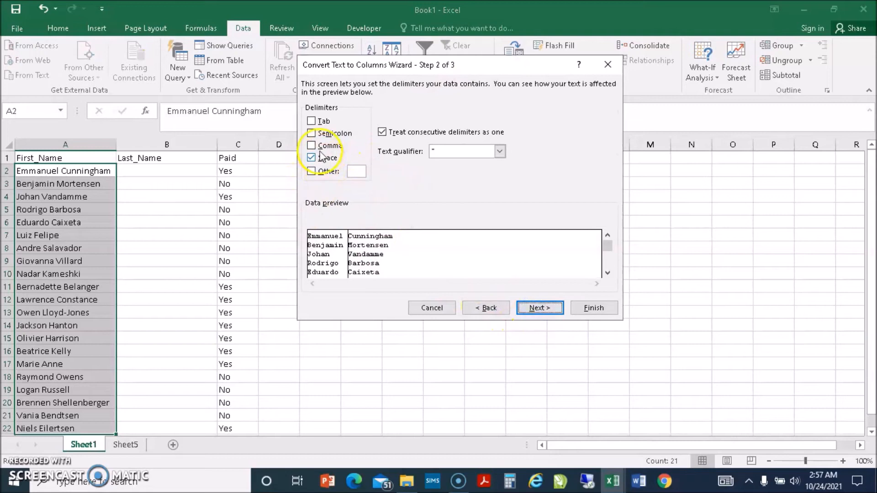
{"action": "left_click", "coordinate": [313, 121]}
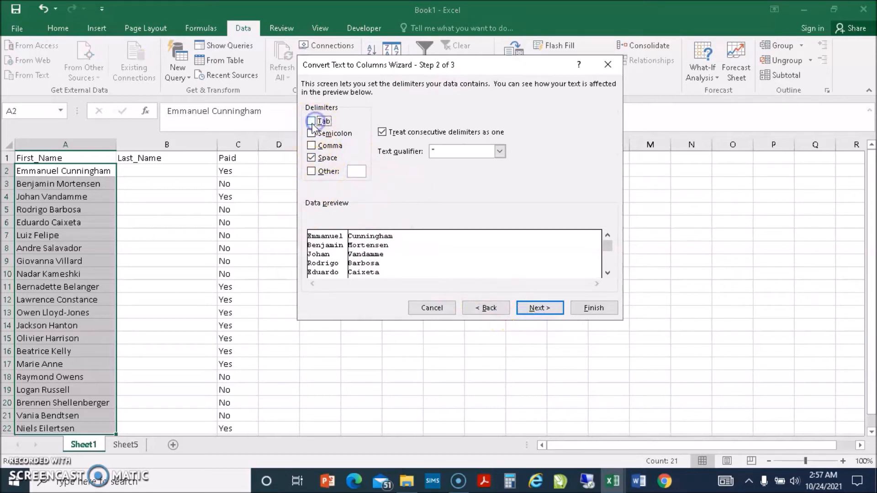
{"action": "left_click", "coordinate": [311, 158]}
{"action": "left_click", "coordinate": [312, 158]}
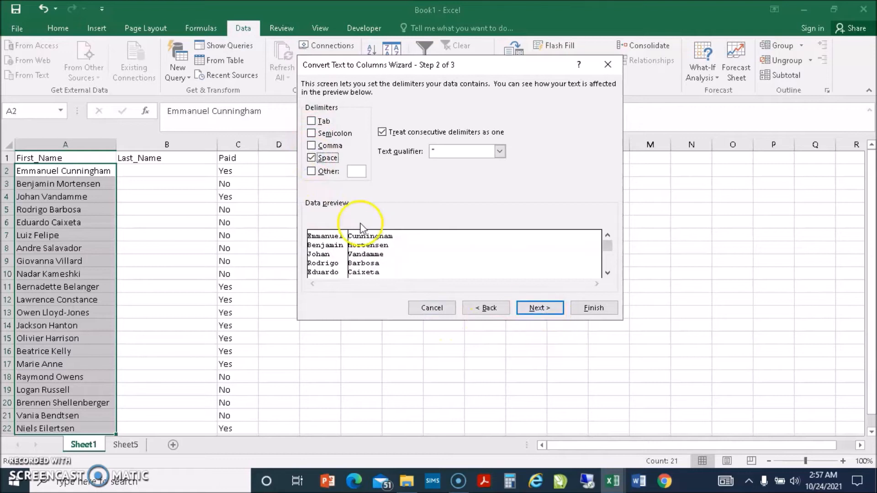
{"action": "left_click", "coordinate": [548, 309]}
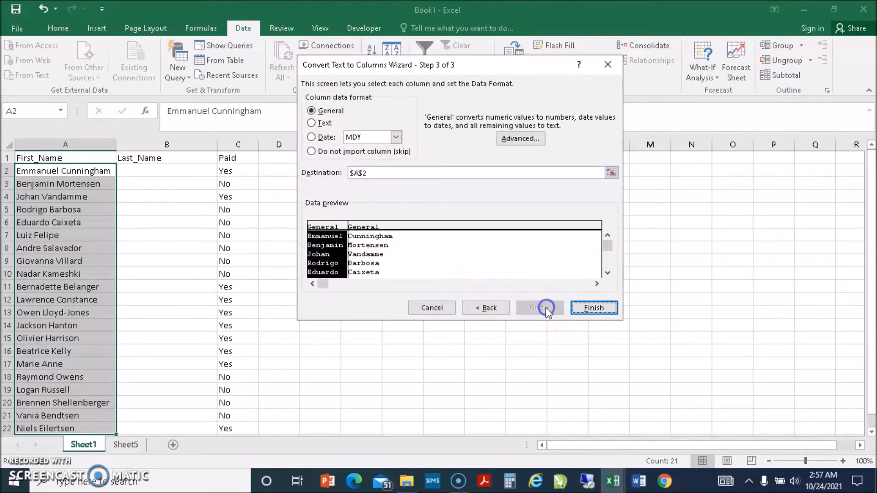
{"action": "left_click", "coordinate": [593, 308]}
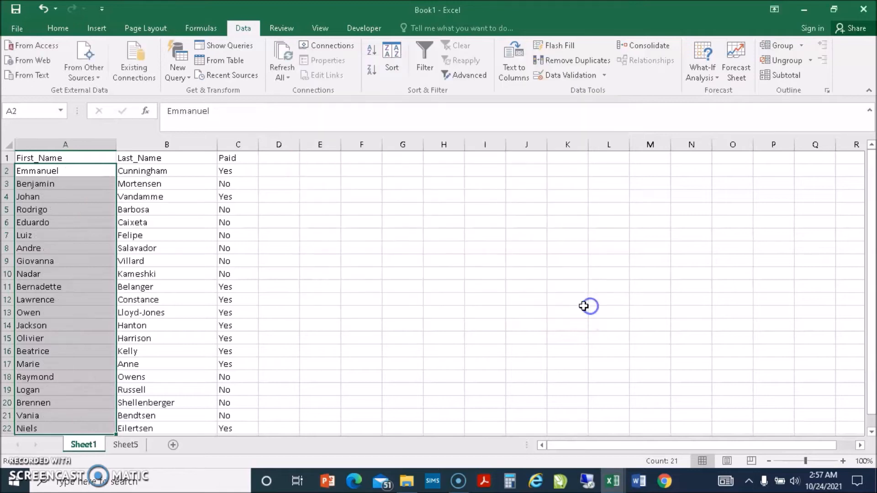
Format headers A1:C1 as bold 16-point text with a light blue fill.
{"action": "left_click", "coordinate": [180, 276]}
{"action": "scroll", "coordinate": [177, 278], "scroll_direction": "down", "scroll_amount": 5}
{"action": "scroll", "coordinate": [178, 278], "scroll_direction": "up", "scroll_amount": 5}
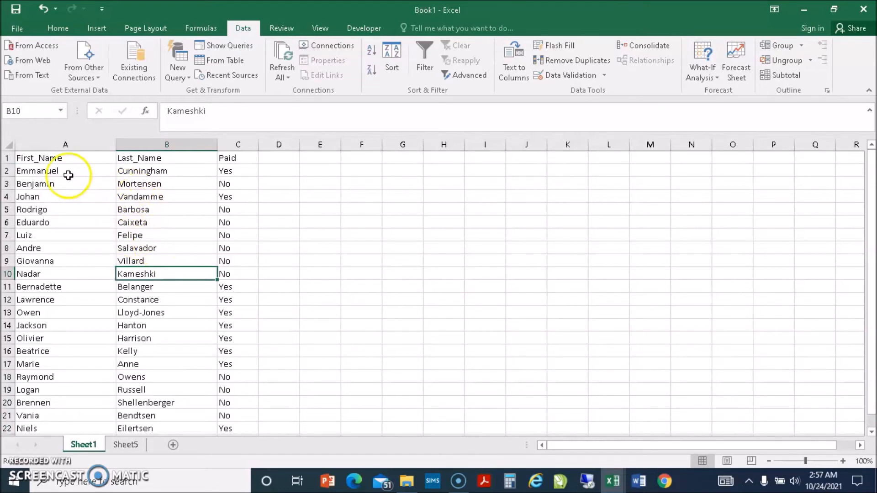
{"action": "left_click_drag", "start_coordinate": [29, 158], "coordinate": [250, 158]}
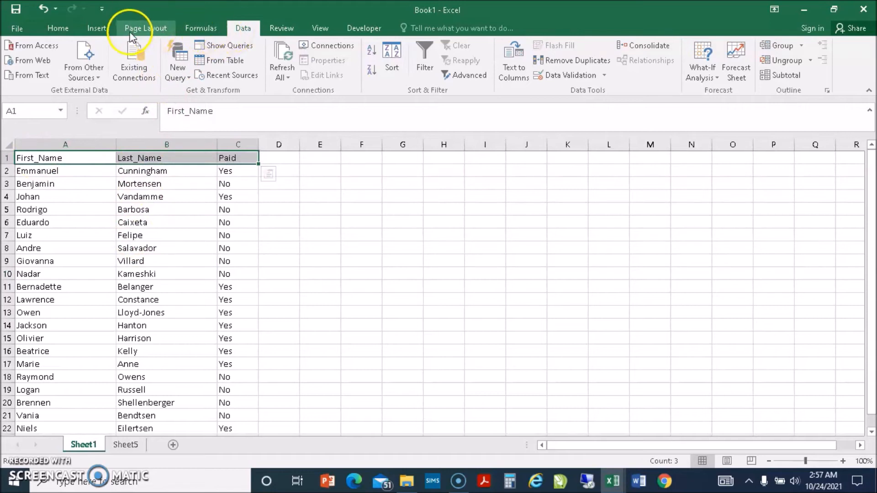
{"action": "left_click", "coordinate": [58, 28]}
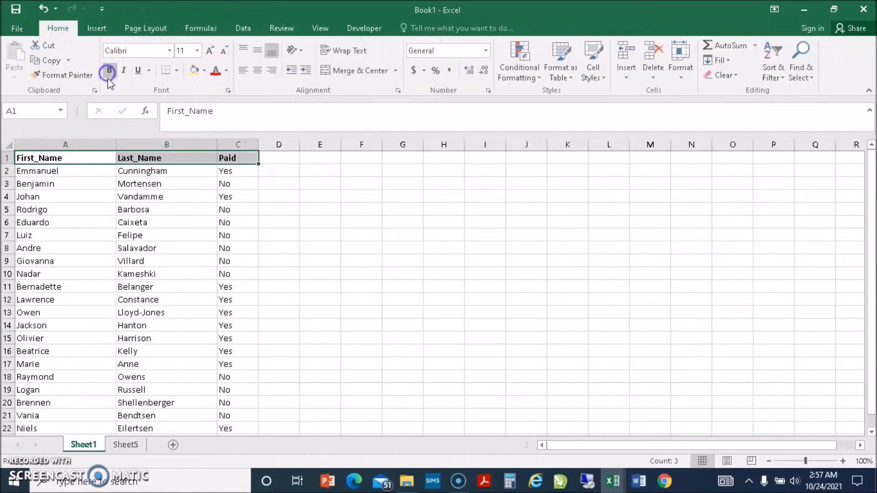
{"action": "left_click", "coordinate": [197, 51]}
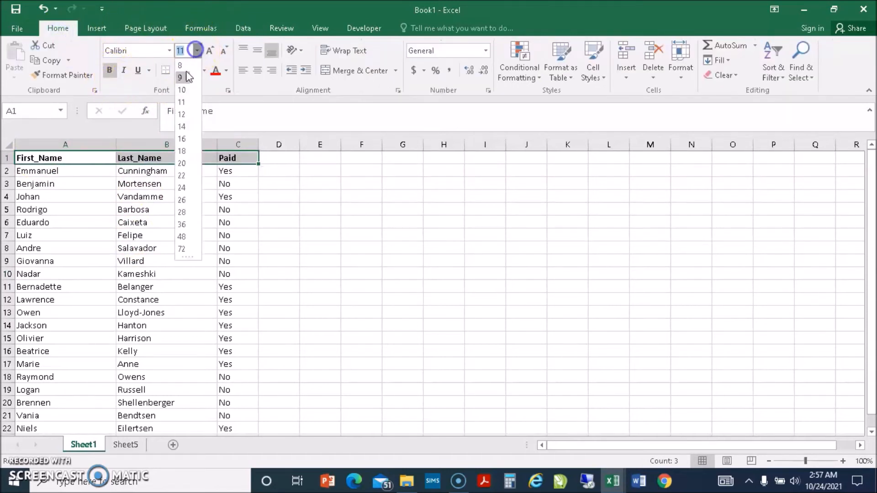
{"action": "left_click", "coordinate": [183, 139]}
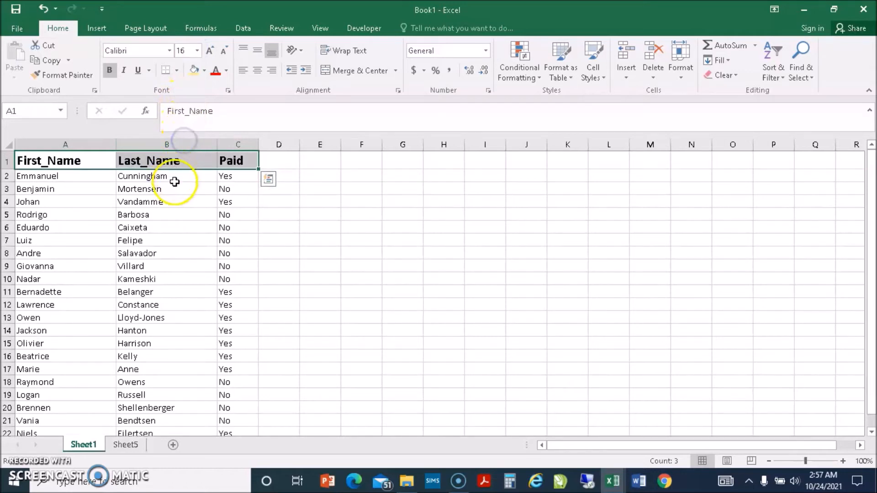
{"action": "left_click", "coordinate": [205, 70]}
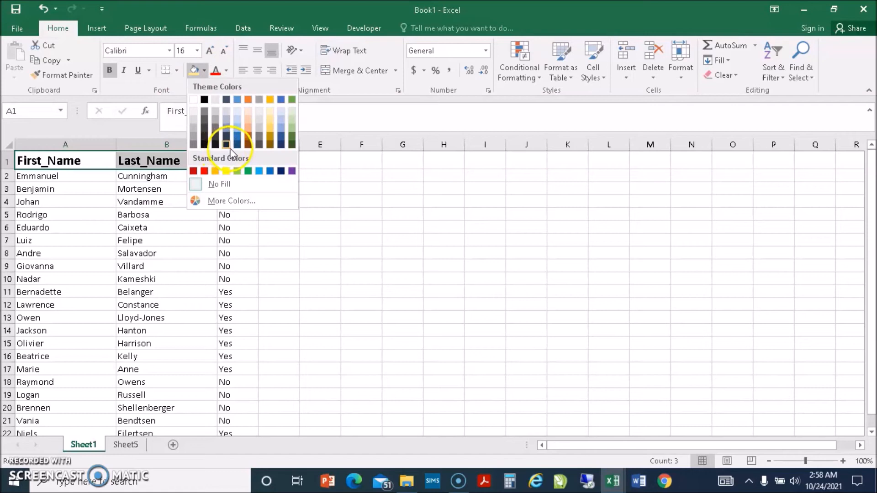
{"action": "left_click", "coordinate": [261, 171]}
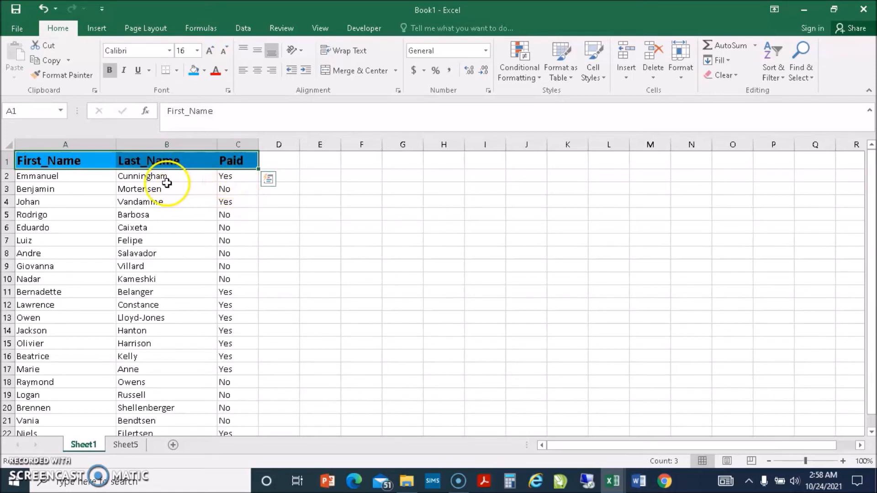
{"action": "left_click", "coordinate": [154, 188]}
{"action": "left_click_drag", "start_coordinate": [59, 161], "coordinate": [230, 399]}
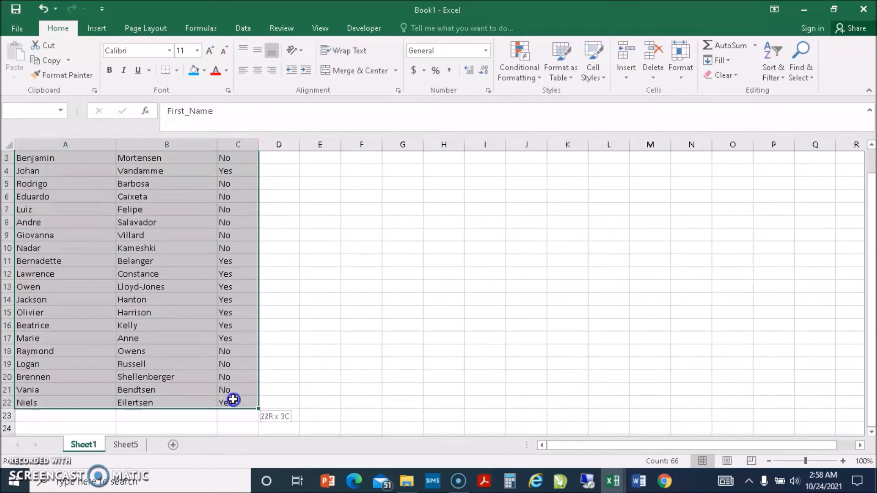
Apply All Borders to every cell of the table from A1 to C22.
{"action": "left_click", "coordinate": [175, 72]}
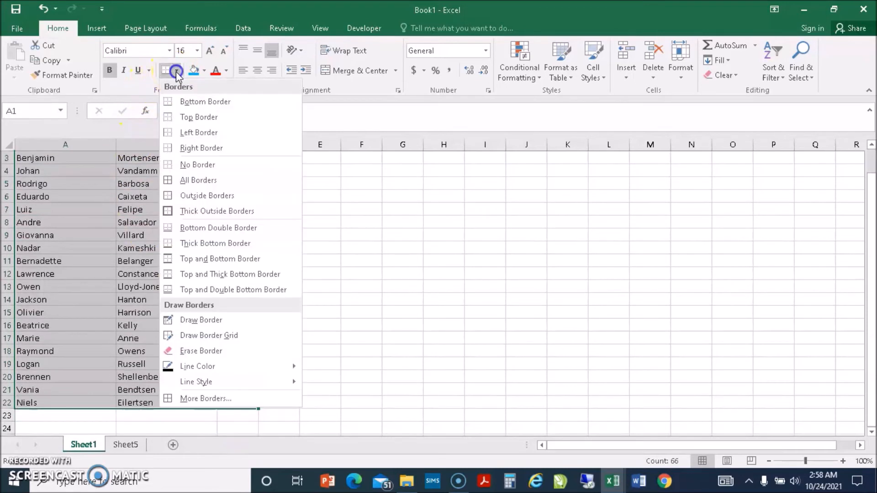
{"action": "left_click", "coordinate": [183, 180]}
{"action": "left_click", "coordinate": [364, 239]}
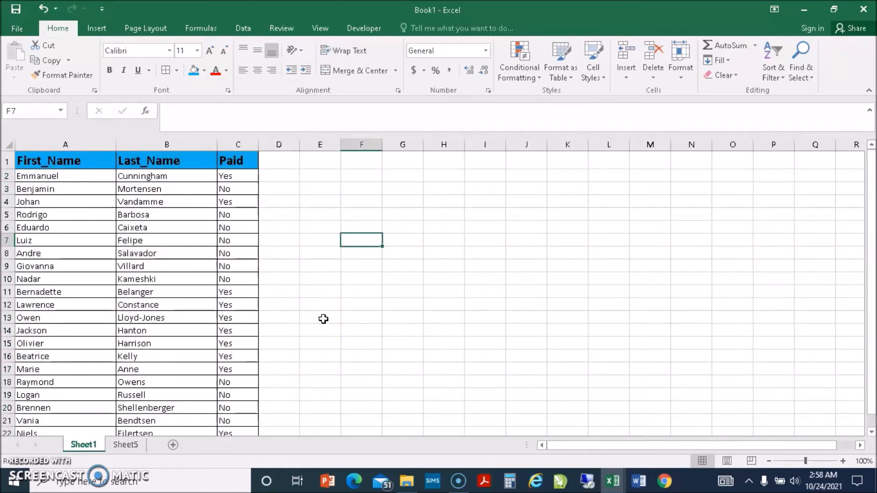
{"action": "scroll", "coordinate": [181, 260], "scroll_direction": "down", "scroll_amount": 1}
{"action": "scroll", "coordinate": [182, 260], "scroll_direction": "up", "scroll_amount": 1}
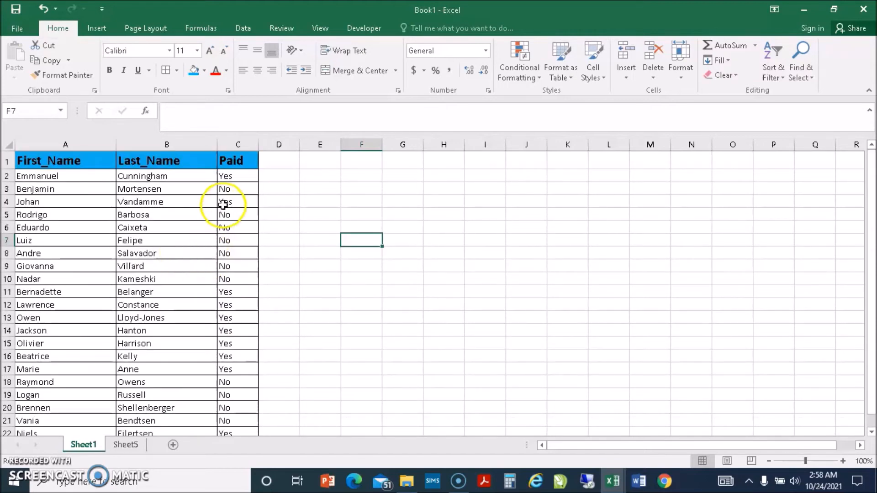
{"action": "scroll", "coordinate": [235, 215], "scroll_direction": "down", "scroll_amount": 1}
{"action": "scroll", "coordinate": [234, 215], "scroll_direction": "up", "scroll_amount": 1}
{"action": "scroll", "coordinate": [234, 215], "scroll_direction": "down", "scroll_amount": 2}
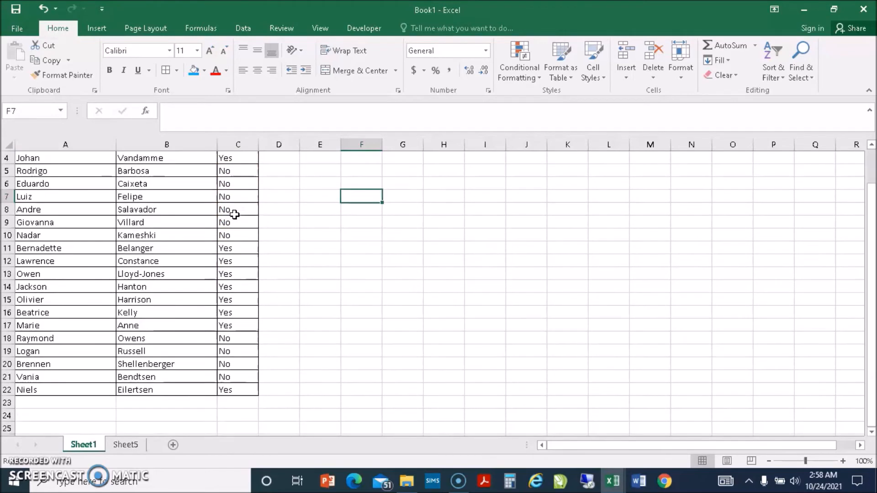
{"action": "scroll", "coordinate": [234, 215], "scroll_direction": "up", "scroll_amount": 2}
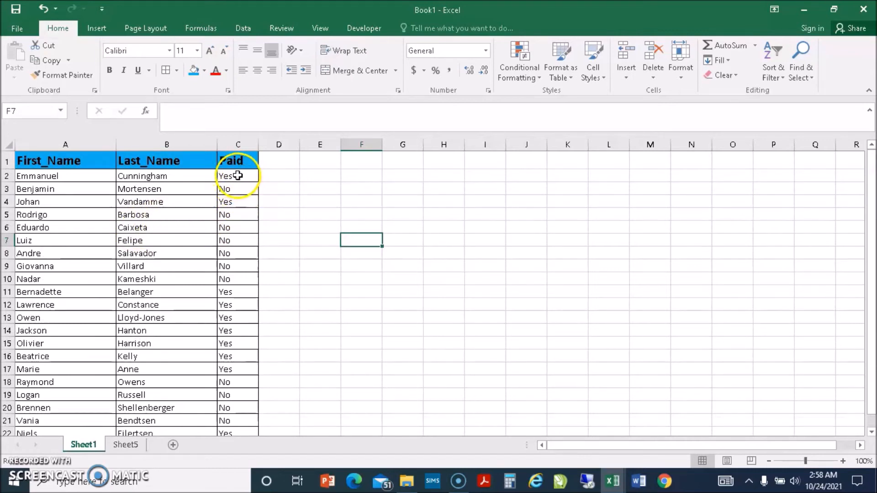
Add an Equal To rule on C2:C22 matching C4's 'Yes' with light red fill and dark red text.
{"action": "left_click_drag", "start_coordinate": [233, 175], "coordinate": [242, 434]}
{"action": "scroll", "coordinate": [252, 407], "scroll_direction": "down", "scroll_amount": 1}
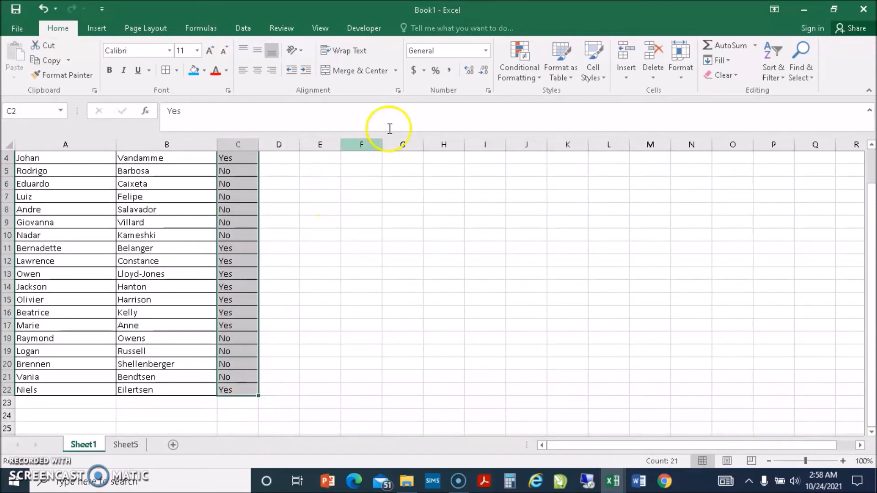
{"action": "left_click", "coordinate": [541, 76]}
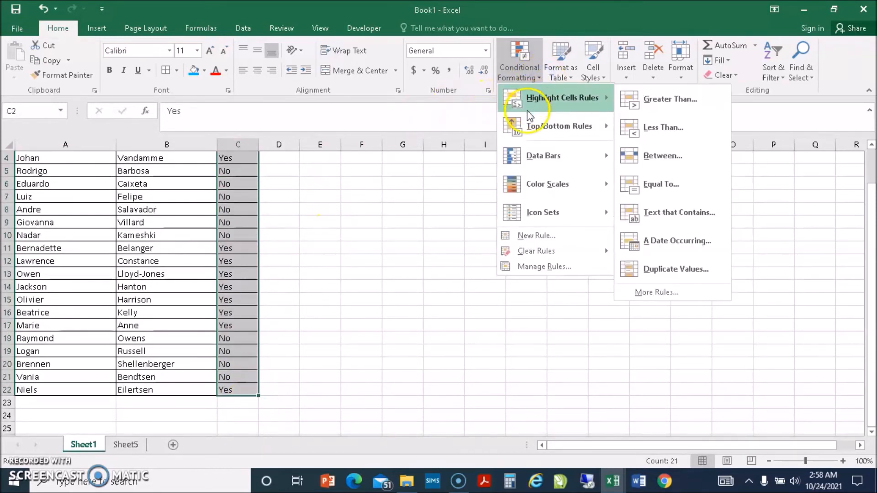
{"action": "mouse_move", "coordinate": [539, 126]}
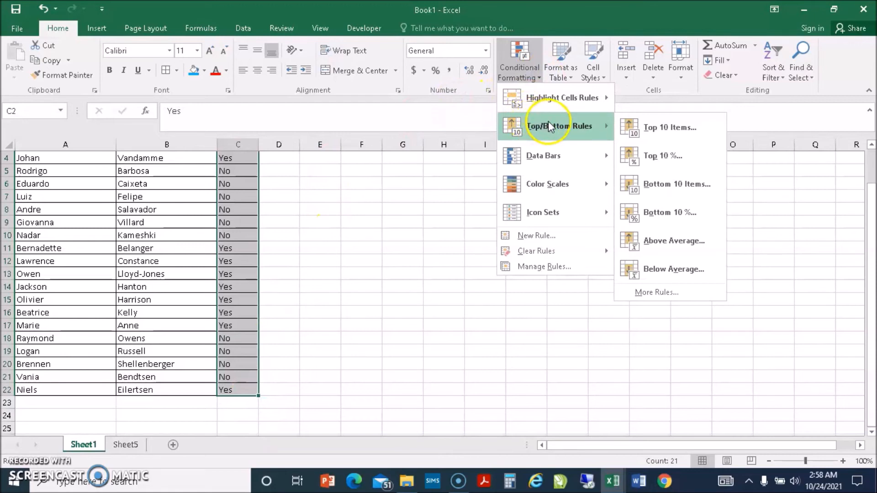
{"action": "mouse_move", "coordinate": [578, 101]}
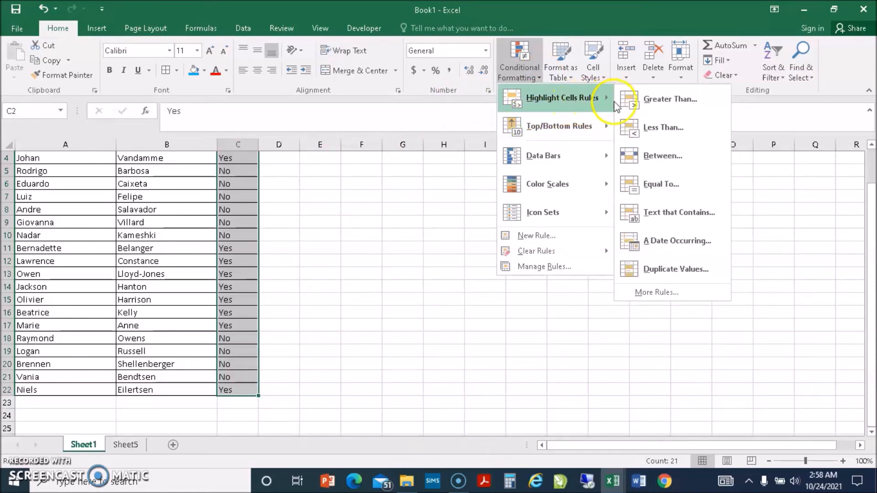
{"action": "left_click", "coordinate": [665, 185]}
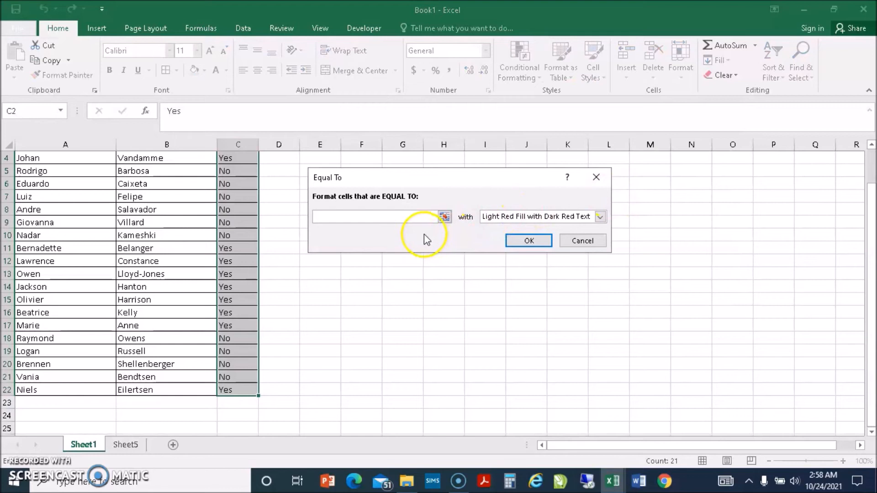
{"action": "left_click", "coordinate": [235, 159]}
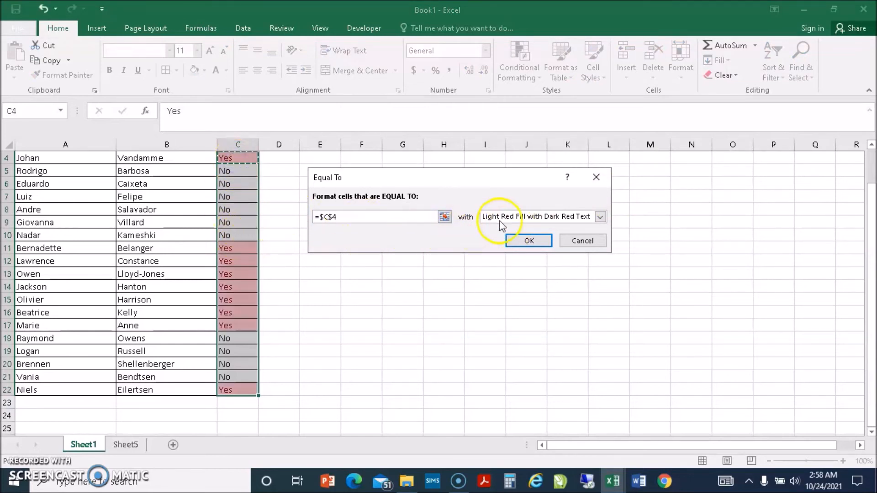
{"action": "left_click", "coordinate": [528, 241]}
{"action": "scroll", "coordinate": [417, 268], "scroll_direction": "up", "scroll_amount": 1}
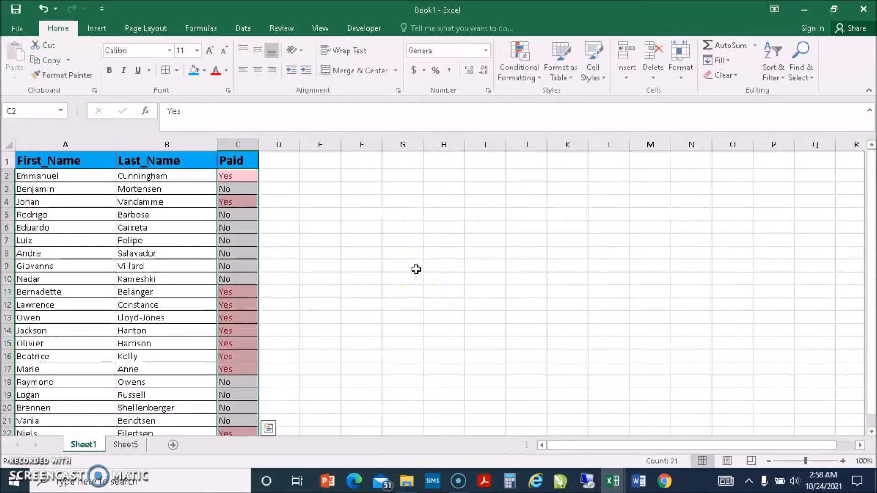
Deselect the table by choosing G8, then stop recording the Basics_Of_Macros macro.
{"action": "left_click", "coordinate": [404, 258]}
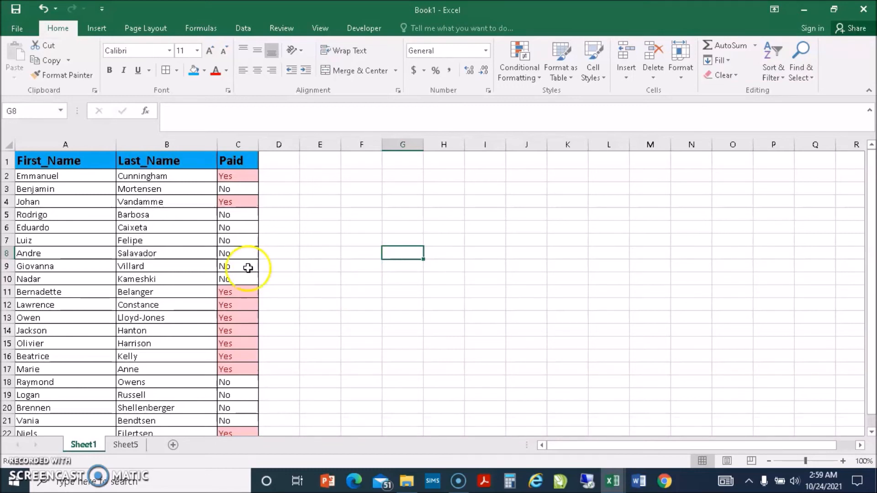
{"action": "left_click", "coordinate": [352, 29]}
{"action": "left_click", "coordinate": [94, 46]}
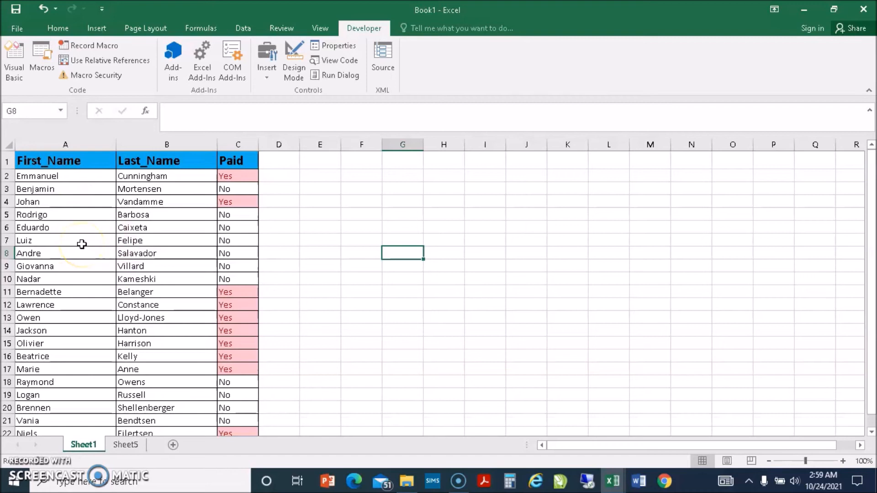
Switch to Sheet5 and select cells around its raw name list, ending on C8.
{"action": "left_click", "coordinate": [125, 446]}
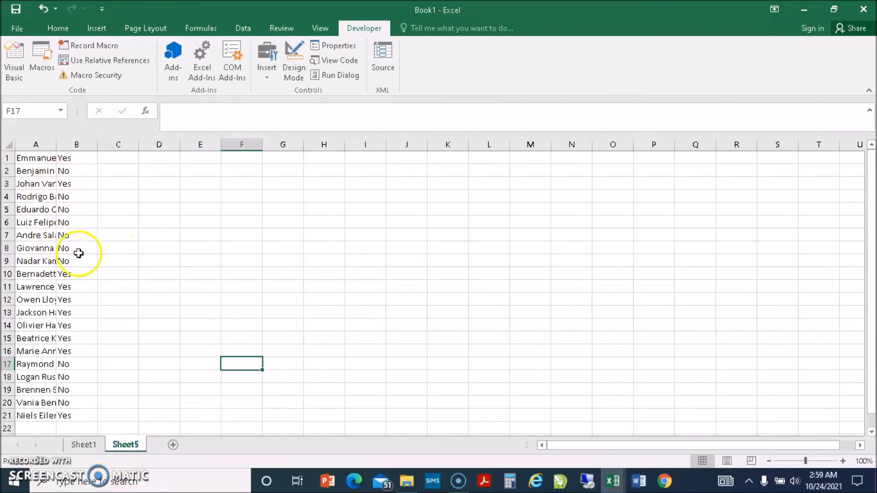
{"action": "left_click", "coordinate": [101, 248]}
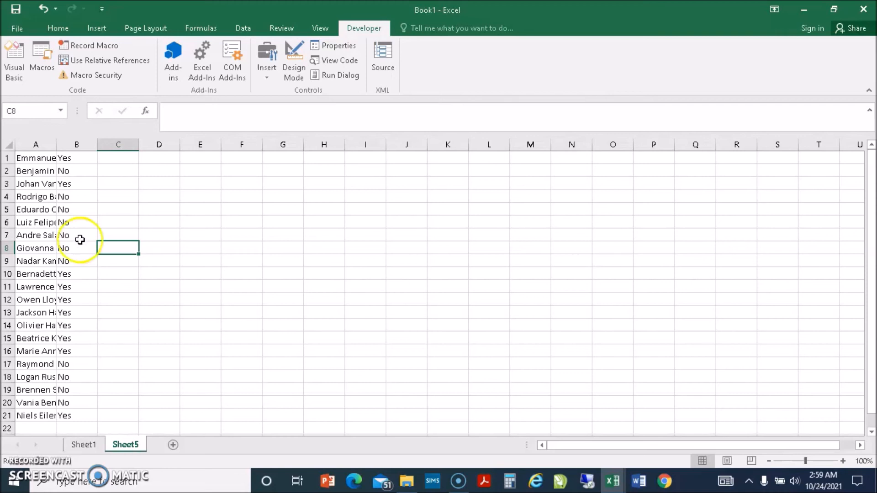
{"action": "left_click", "coordinate": [150, 211]}
{"action": "left_click", "coordinate": [81, 235]}
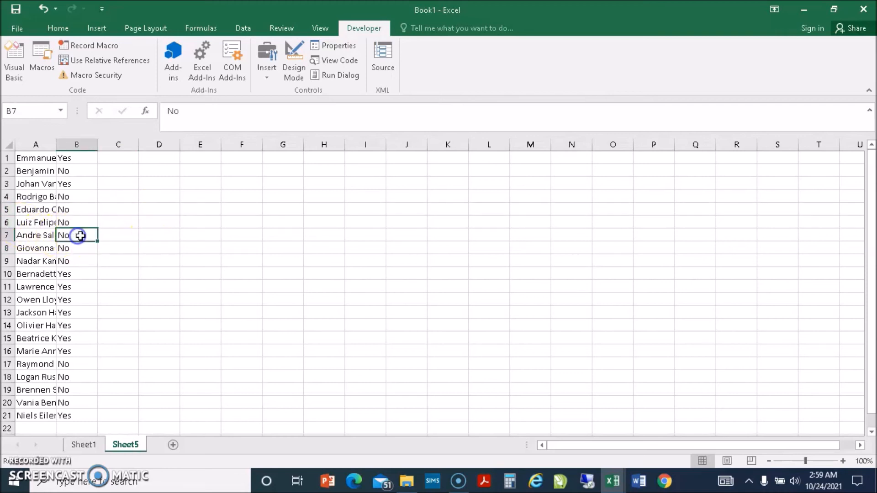
{"action": "left_click", "coordinate": [124, 247]}
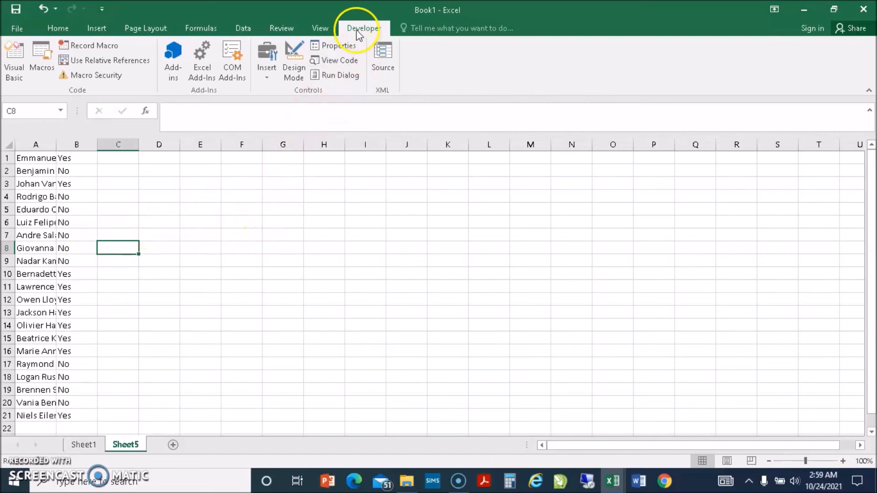
Run the Basics_Of_Macros macro on Sheet5.
{"action": "left_click", "coordinate": [39, 61]}
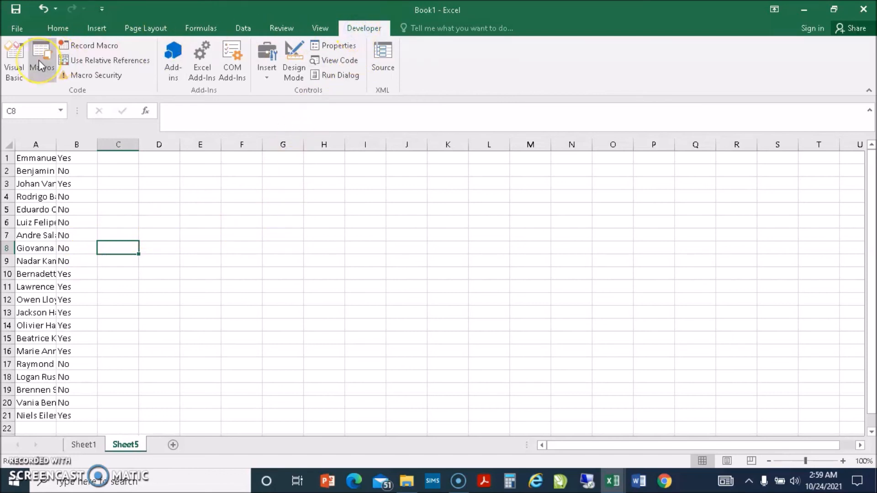
{"action": "left_click", "coordinate": [40, 59]}
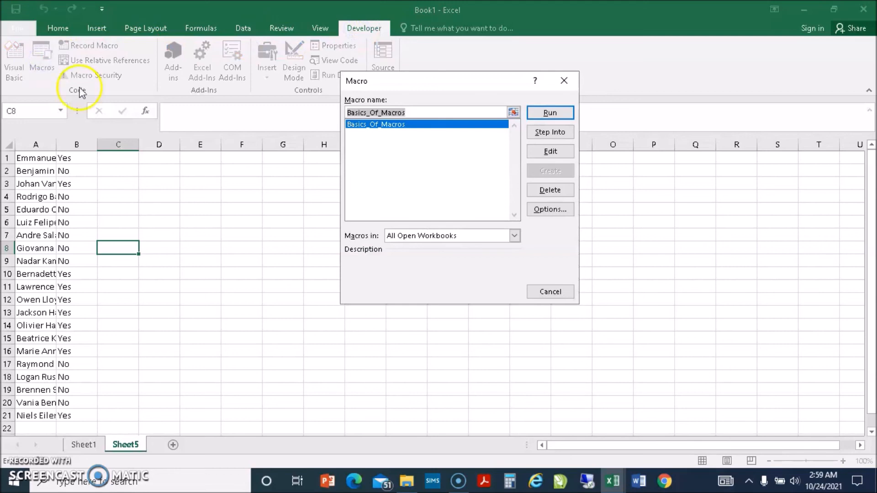
{"action": "left_click", "coordinate": [414, 128]}
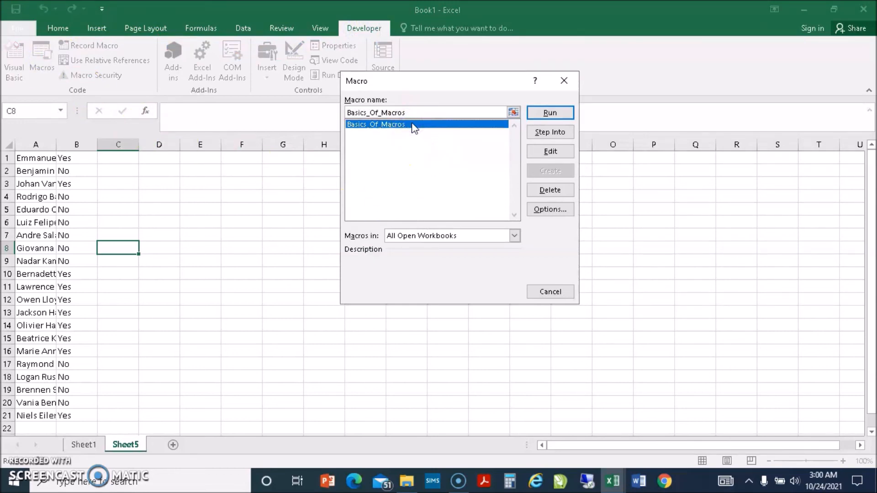
{"action": "left_click", "coordinate": [553, 113]}
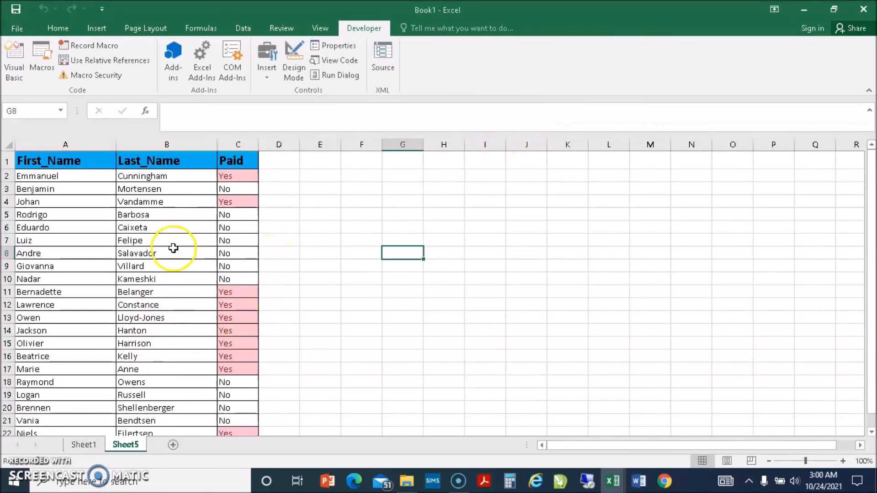
{"action": "scroll", "coordinate": [172, 251], "scroll_direction": "down", "scroll_amount": 4}
{"action": "scroll", "coordinate": [172, 254], "scroll_direction": "up", "scroll_amount": 4}
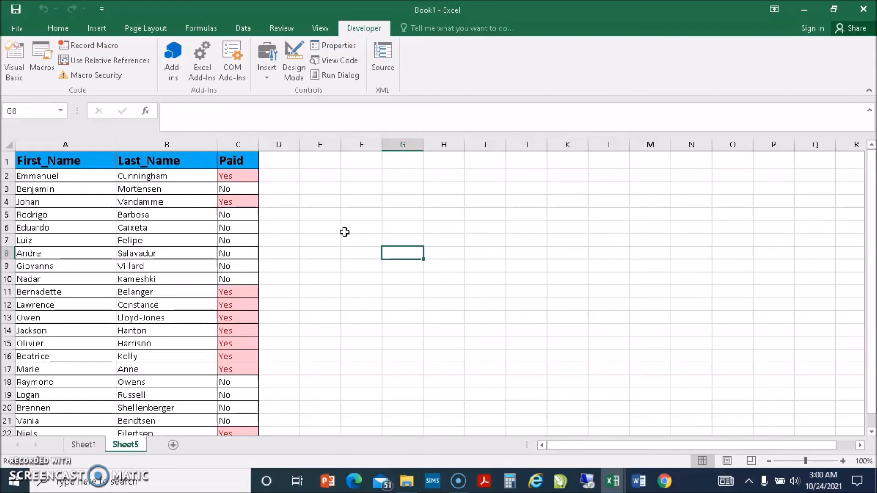
{"action": "scroll", "coordinate": [269, 270], "scroll_direction": "down", "scroll_amount": 4}
{"action": "scroll", "coordinate": [269, 269], "scroll_direction": "up", "scroll_amount": 4}
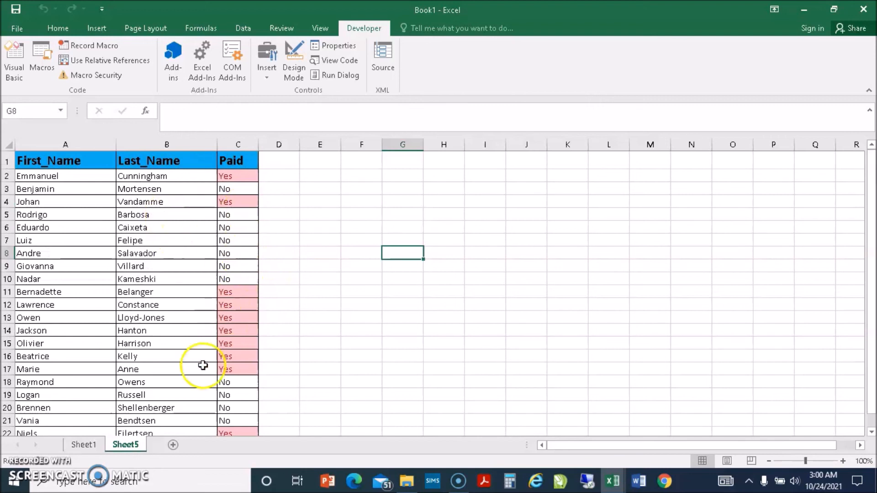